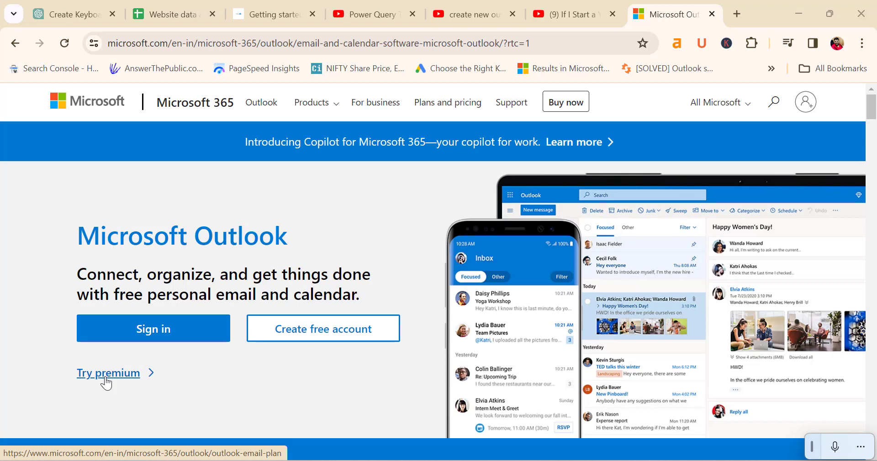
pyautogui.click(314, 340)
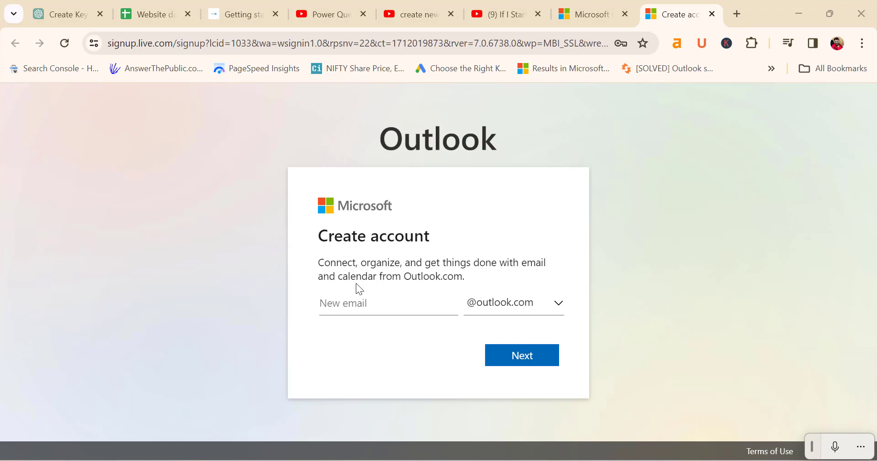
pyautogui.click(374, 304)
pyautogui.click(214, 296)
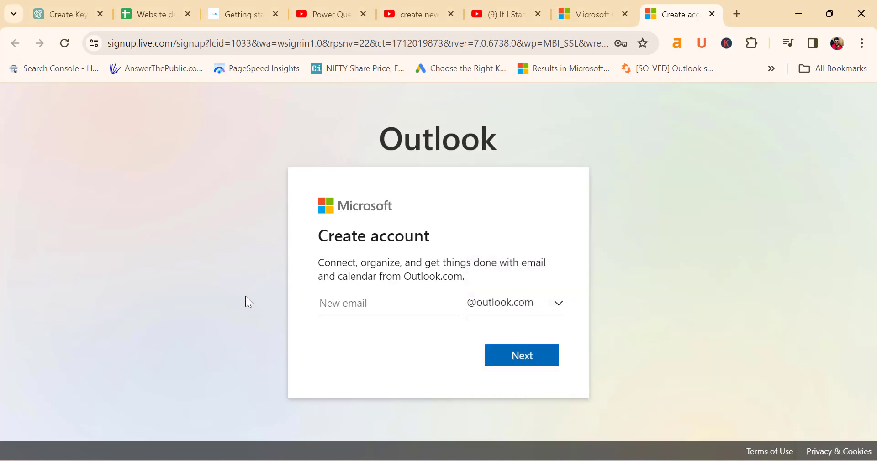
pyautogui.click(356, 303)
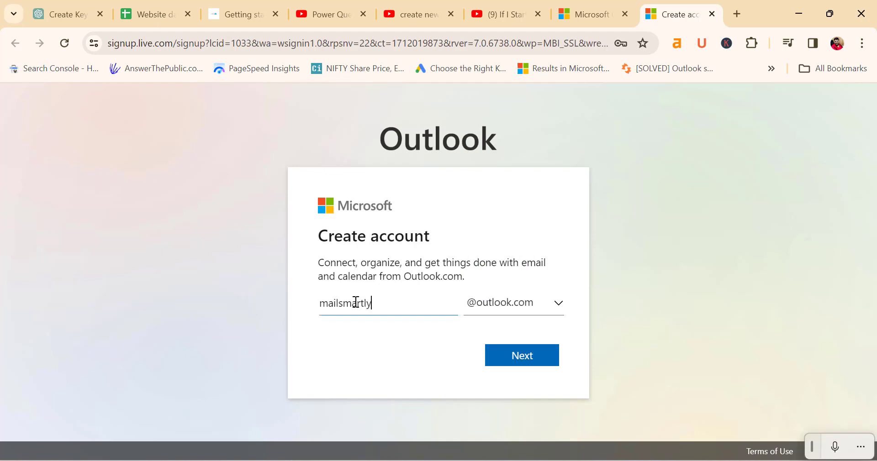
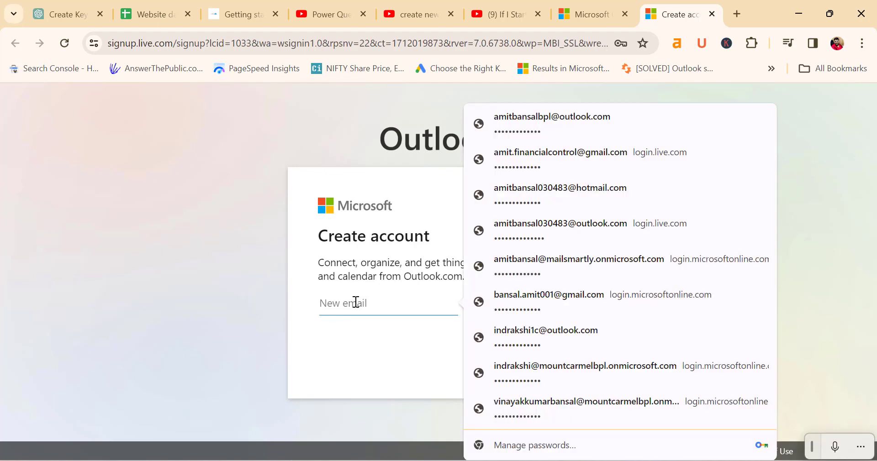
pyautogui.click(204, 265)
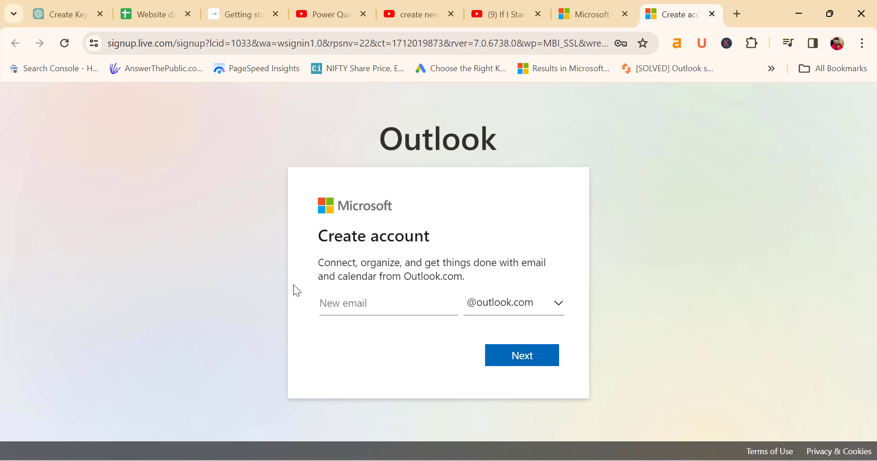
pyautogui.click(336, 307)
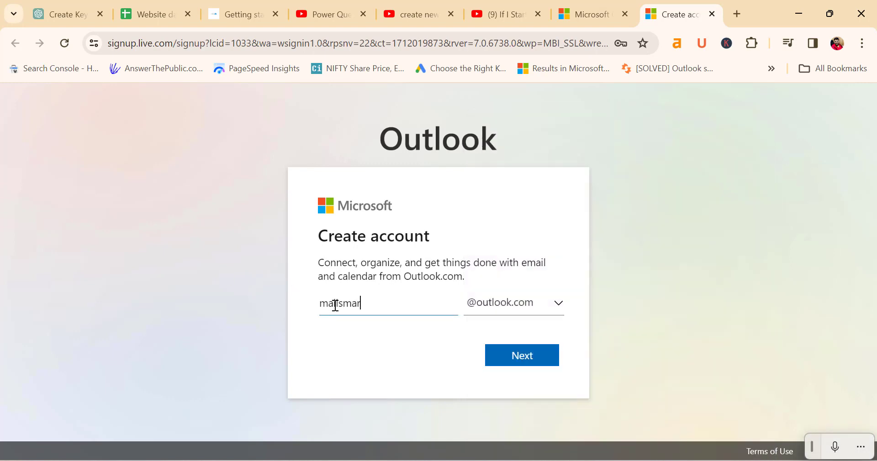
pyautogui.click(559, 311)
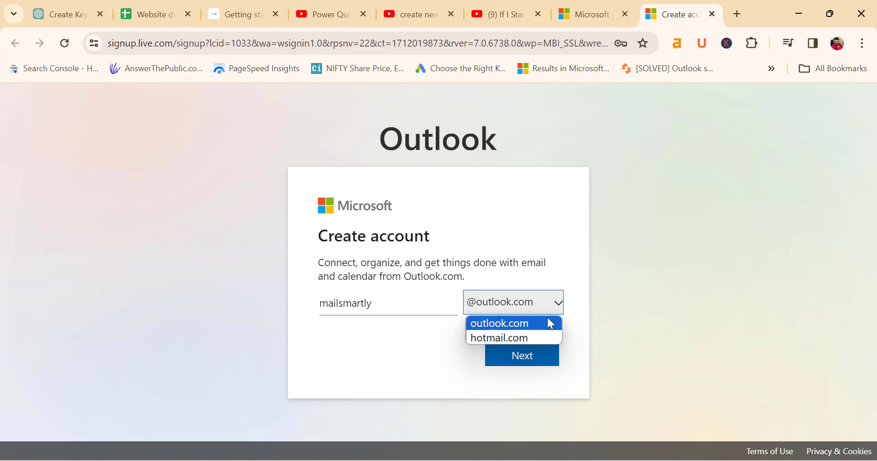
pyautogui.click(547, 319)
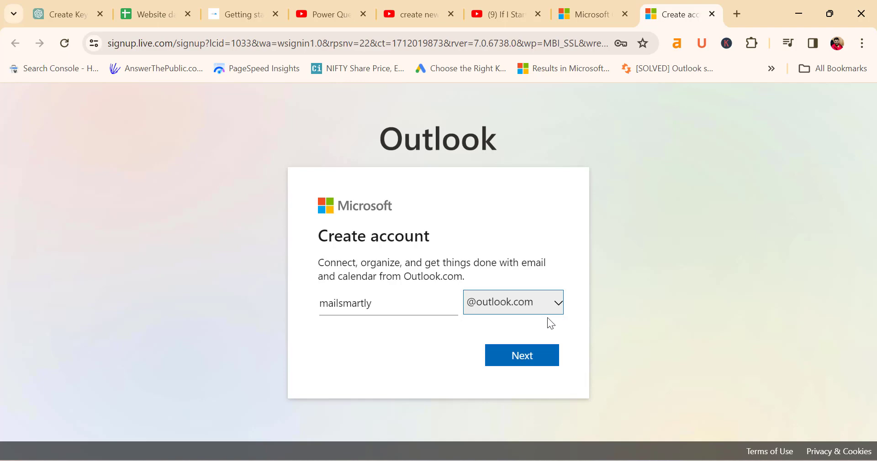
pyautogui.click(539, 359)
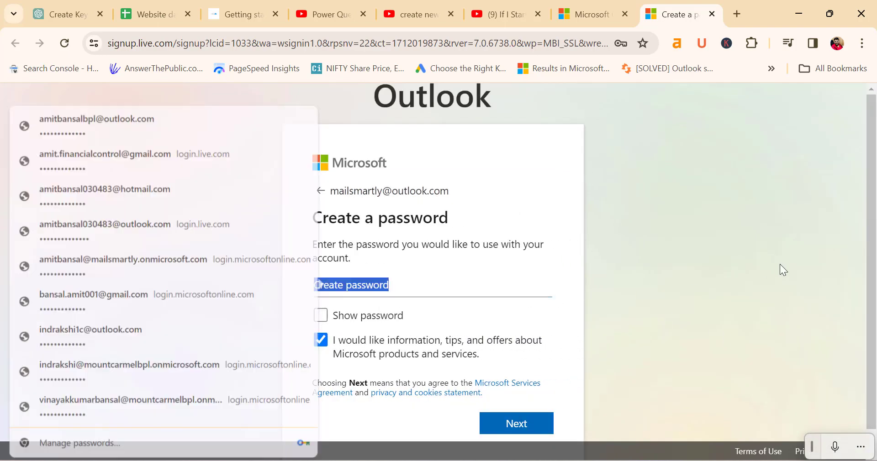
pyautogui.press('Escape')
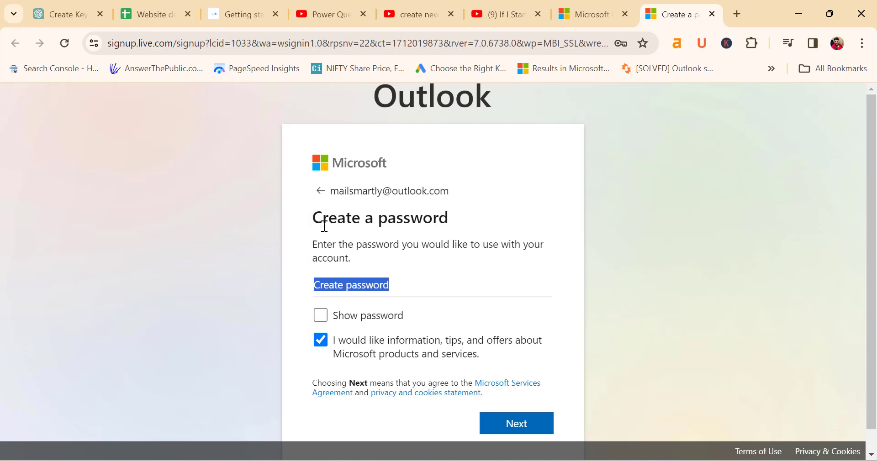
pyautogui.click(412, 280)
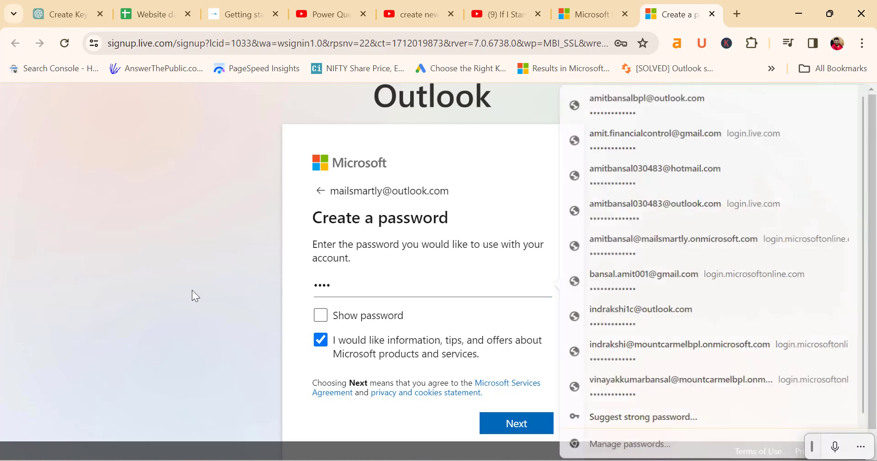
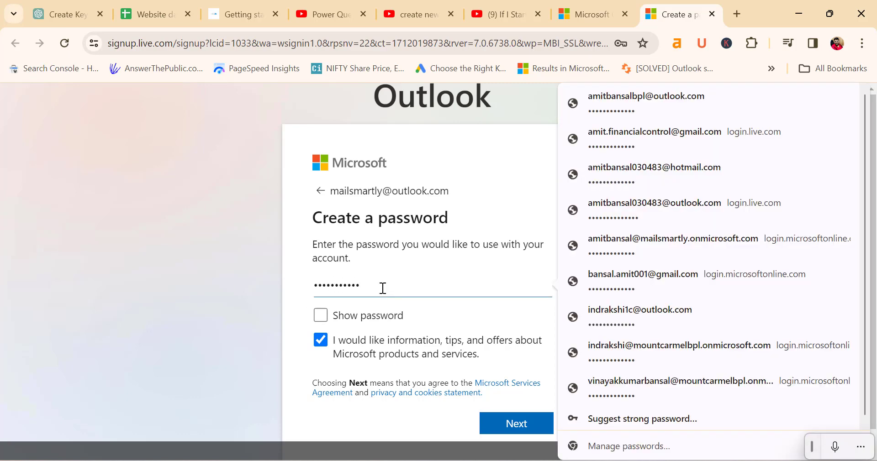
pyautogui.click(207, 292)
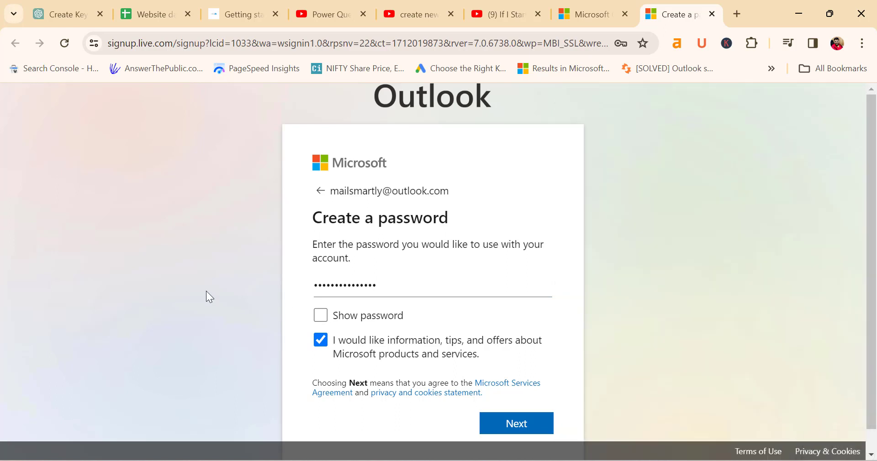
pyautogui.click(321, 317)
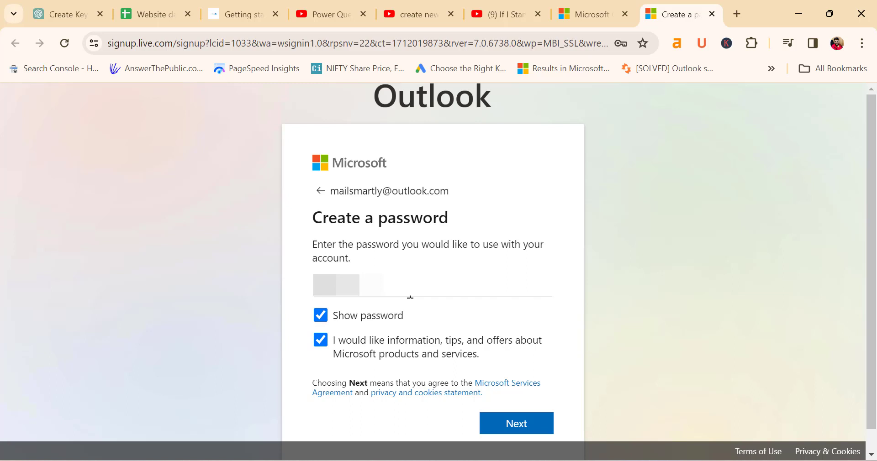
pyautogui.click(510, 428)
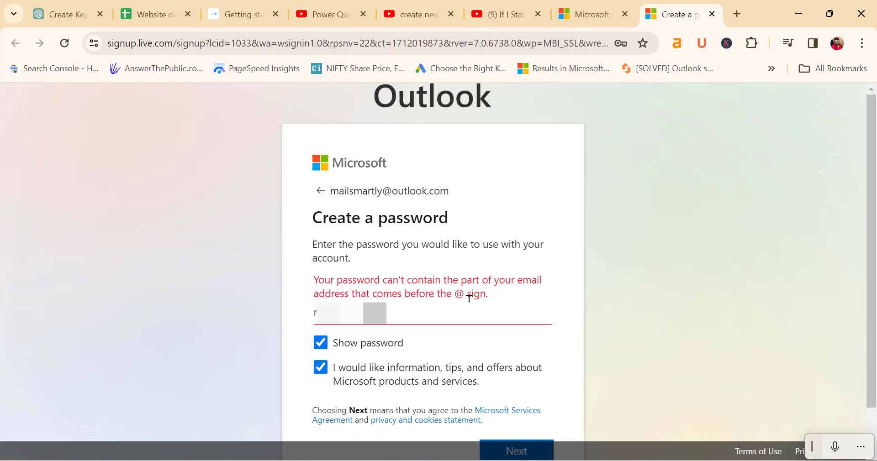
pyautogui.moveTo(387, 314); pyautogui.dragTo(279, 306)
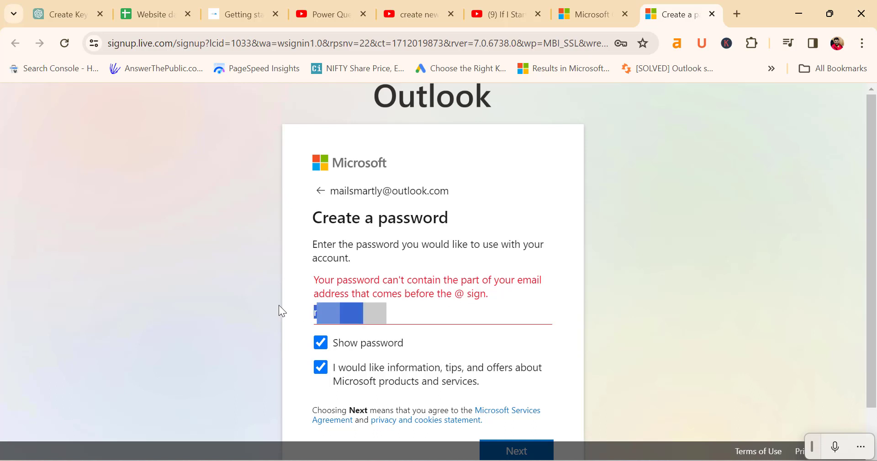
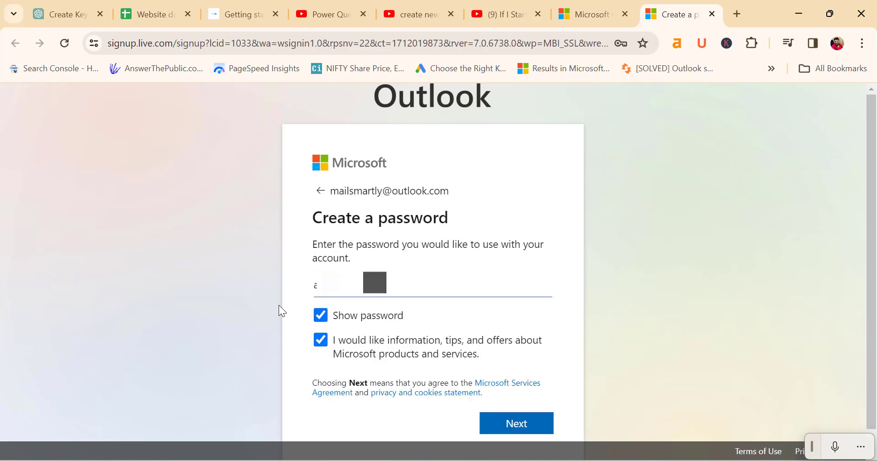
pyautogui.click(181, 312)
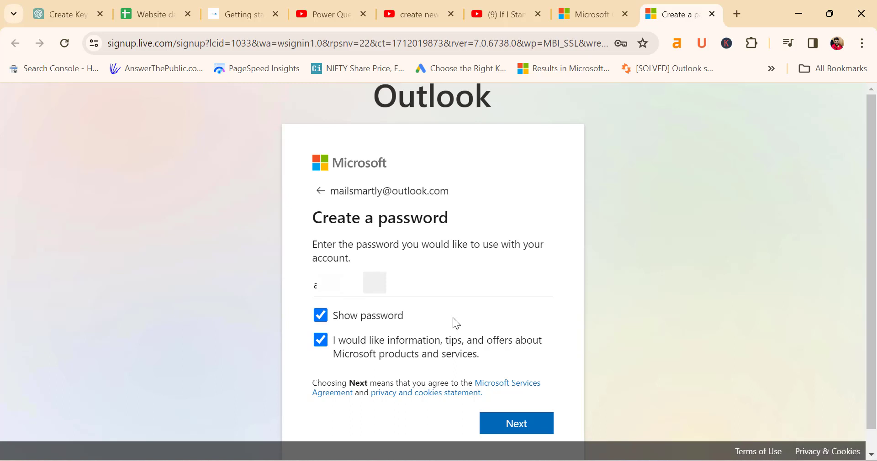
pyautogui.click(519, 428)
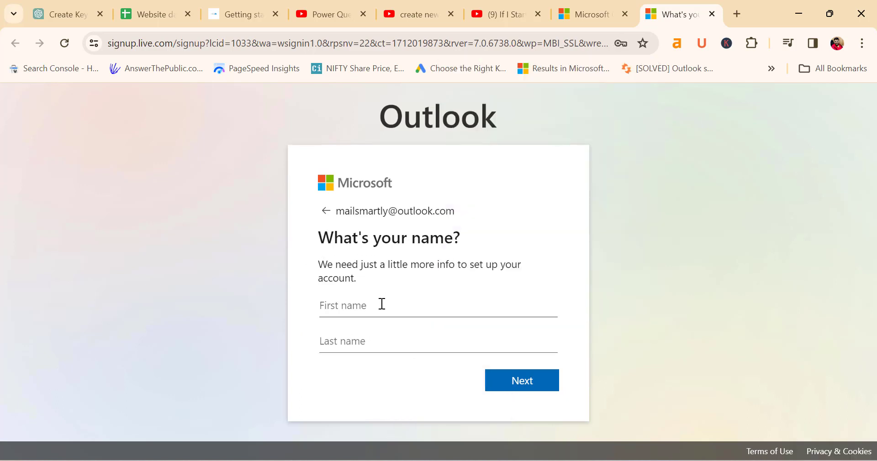
pyautogui.click(400, 311)
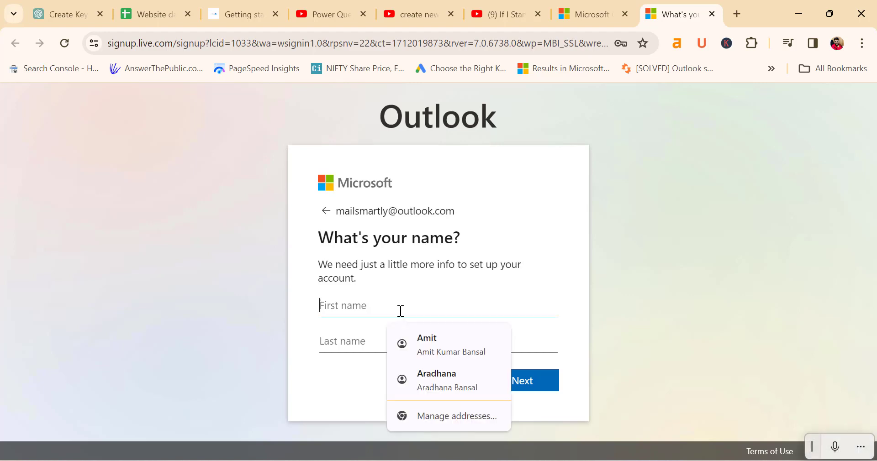
pyautogui.press('Tab')
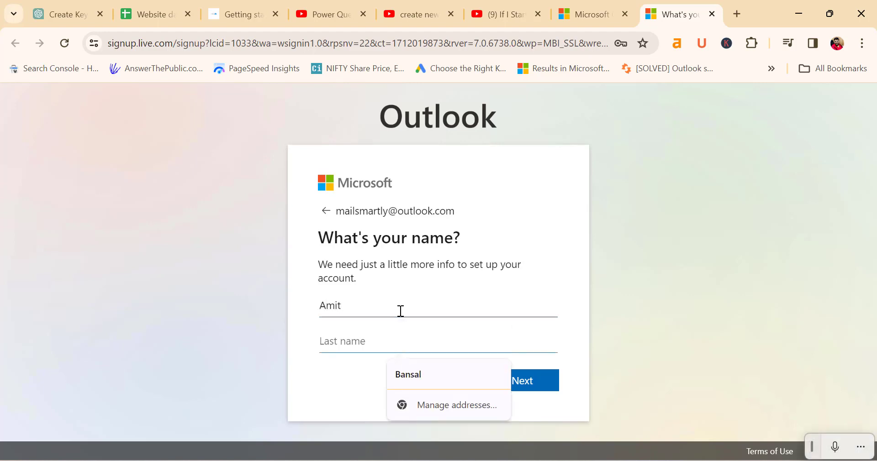
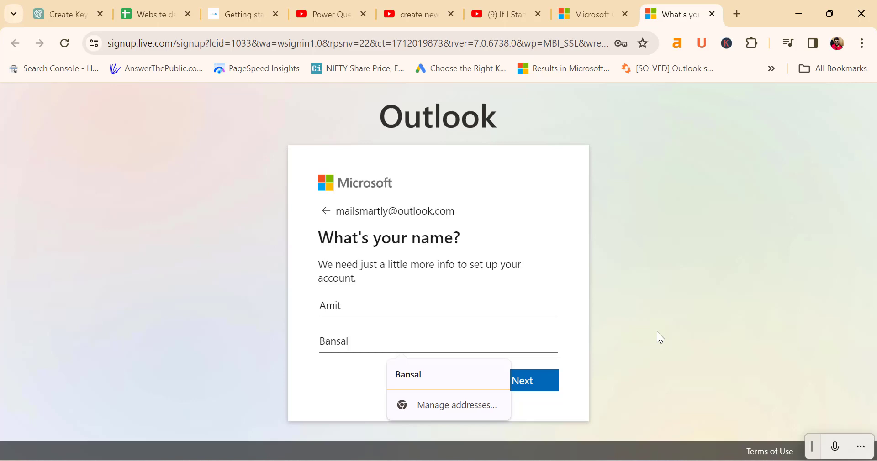
pyautogui.click(530, 383)
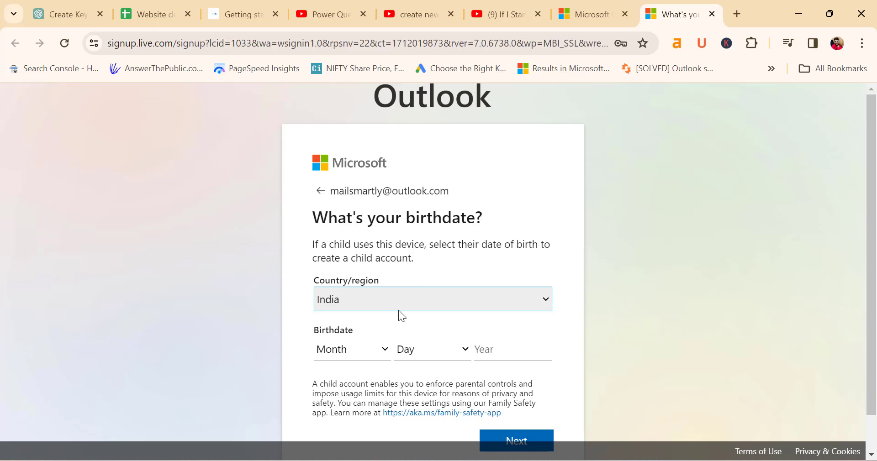
# Choose India as the country, set the birth month, and submit the birthdate.
pyautogui.click(543, 298)
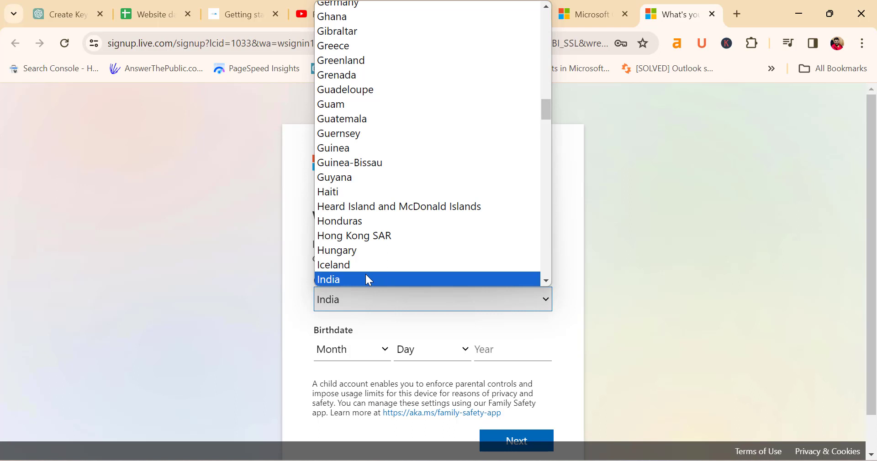
pyautogui.click(369, 280)
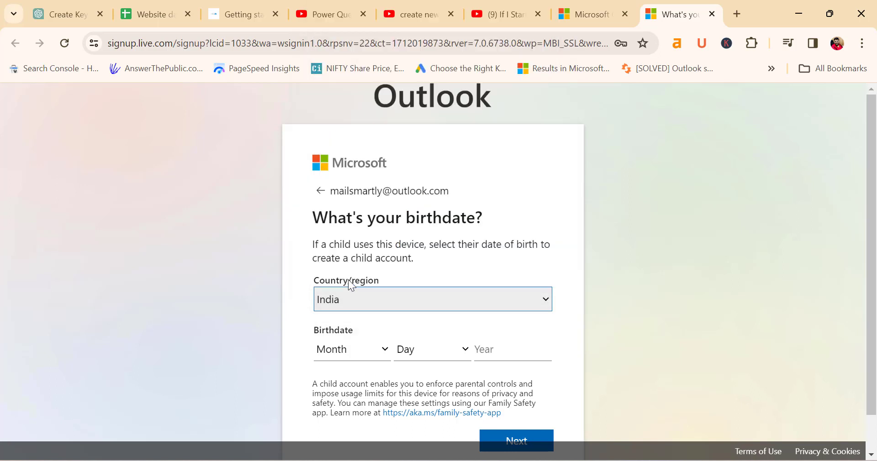
pyautogui.click(378, 358)
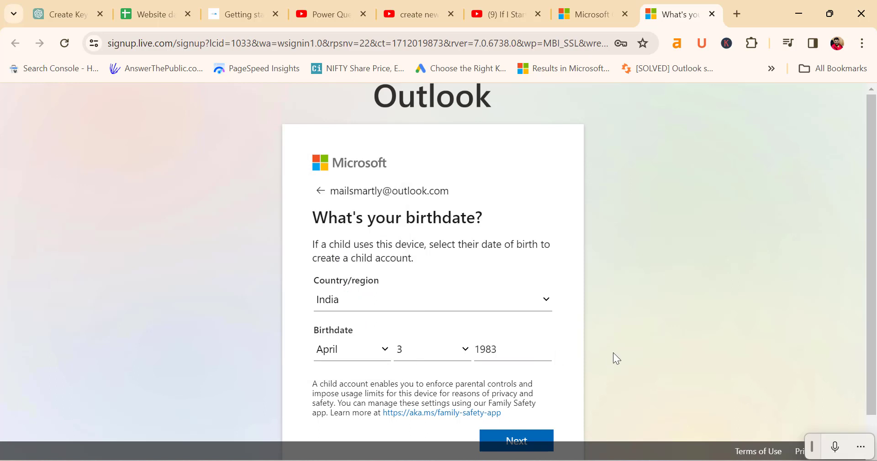
pyautogui.scroll(-1, 613, 352)
pyautogui.click(529, 404)
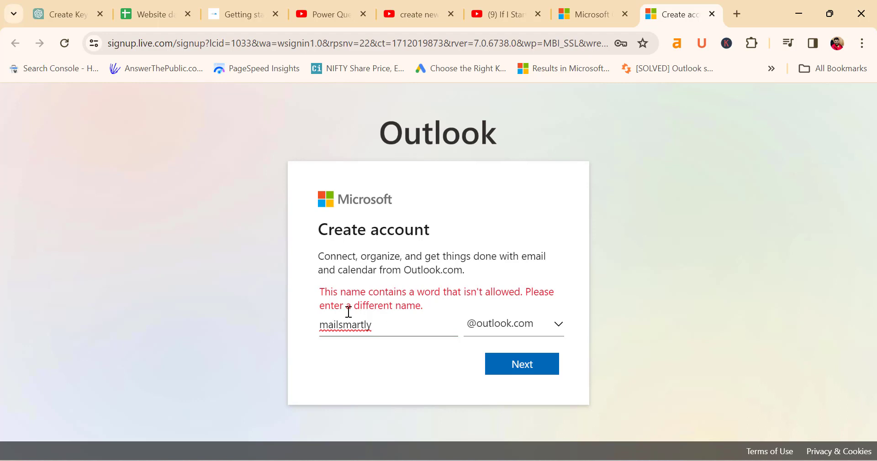
pyautogui.doubleClick(399, 327)
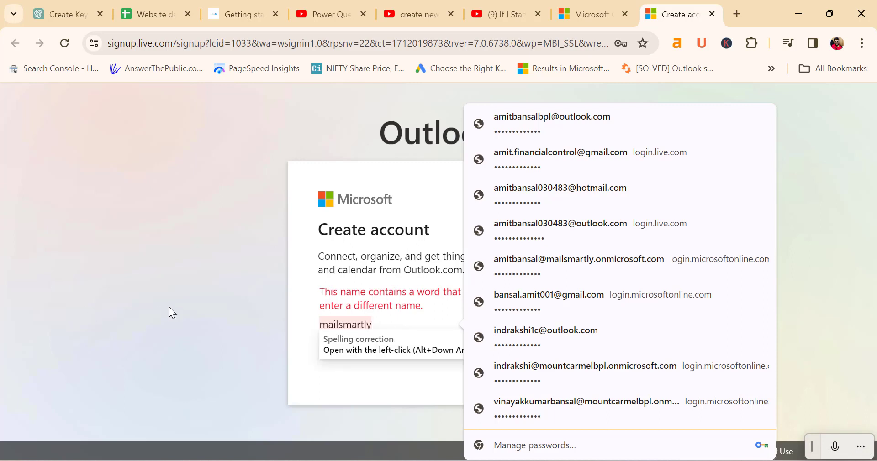
pyautogui.press('Left')
pyautogui.press('Left')
pyautogui.write('_')
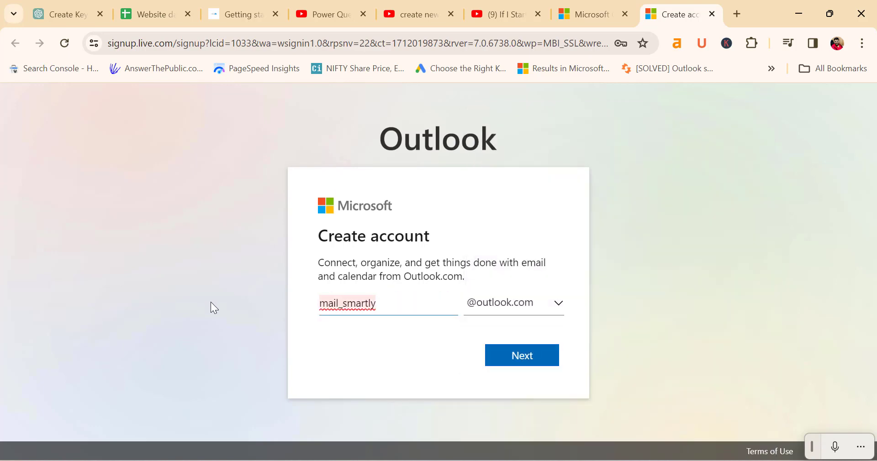
pyautogui.click(233, 305)
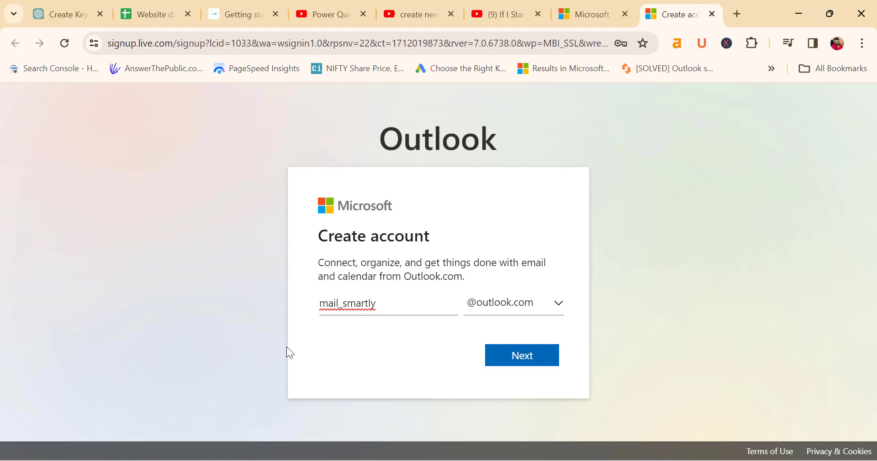
pyautogui.click(520, 356)
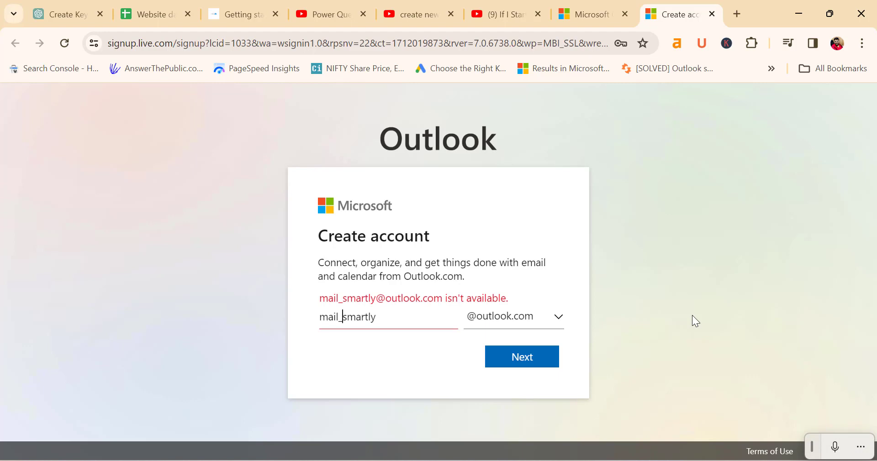
pyautogui.press('Right')
pyautogui.press('Right')
pyautogui.press('Right')
pyautogui.write('001')
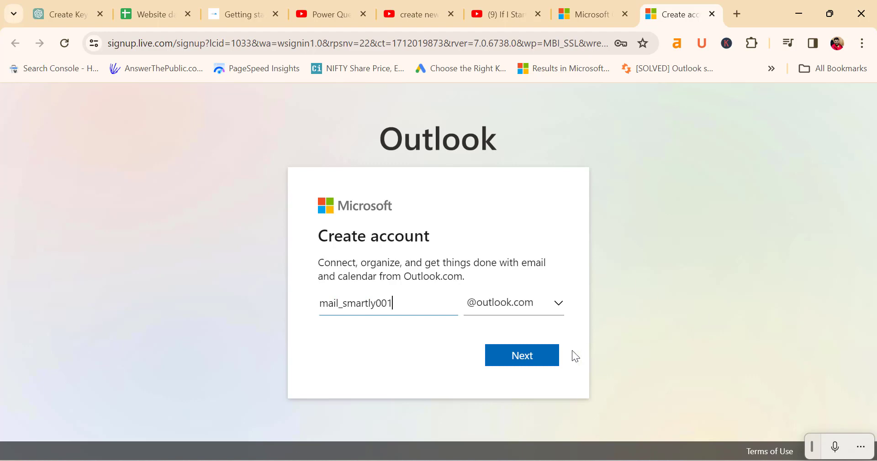
pyautogui.click(538, 359)
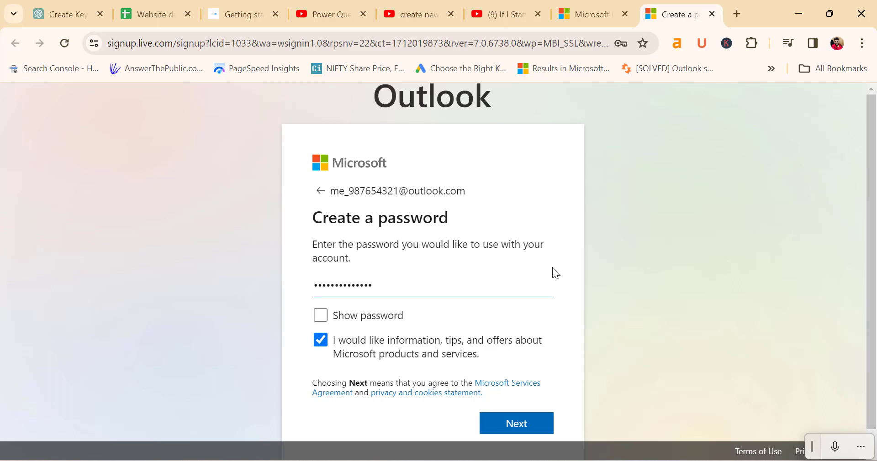
# Reveal and accept the password, then confirm the name, country and birthdate.
pyautogui.click(323, 316)
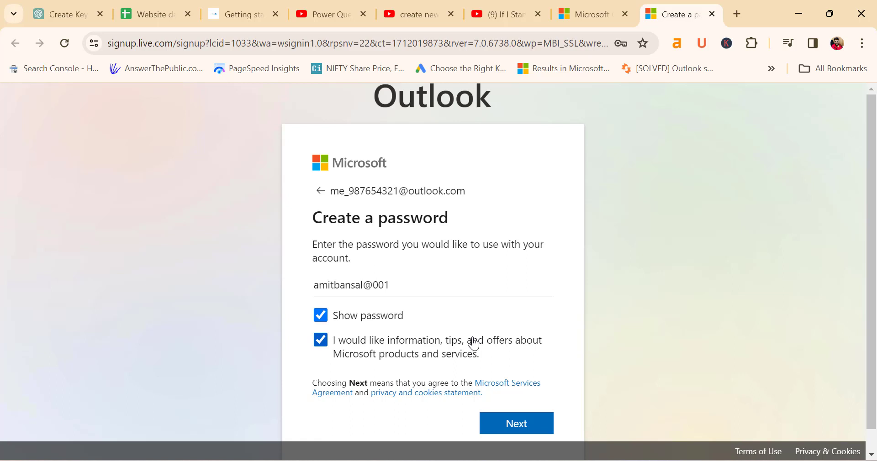
pyautogui.click(516, 425)
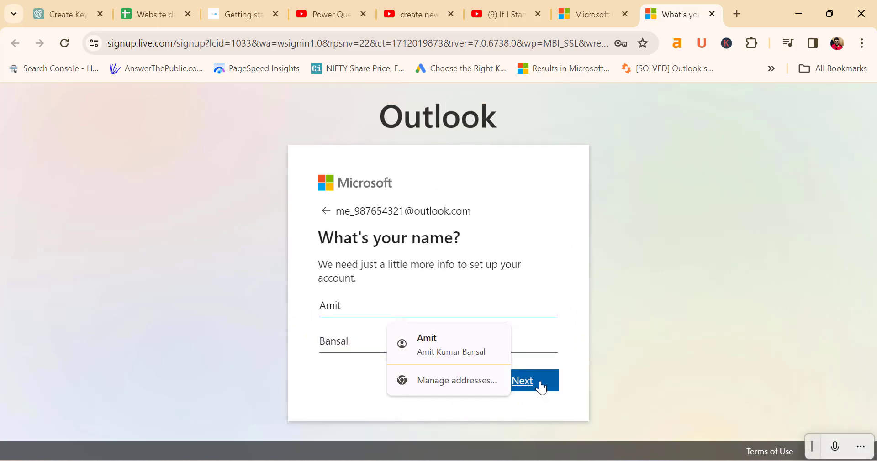
pyautogui.click(542, 386)
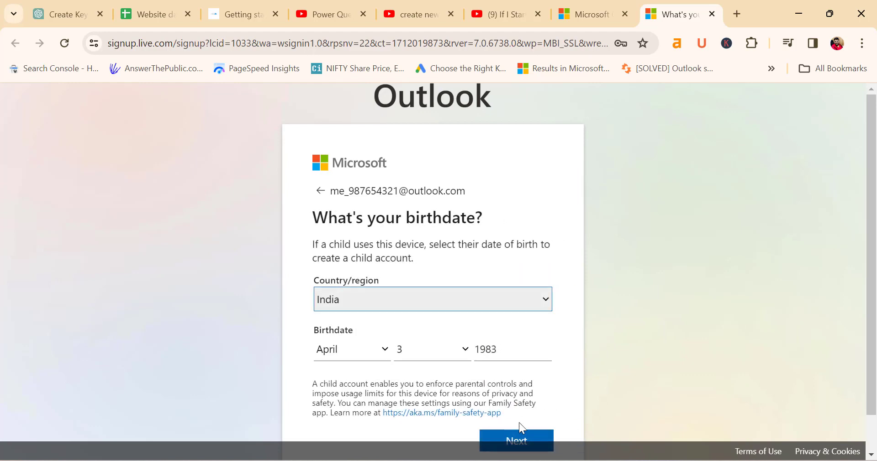
pyautogui.click(514, 441)
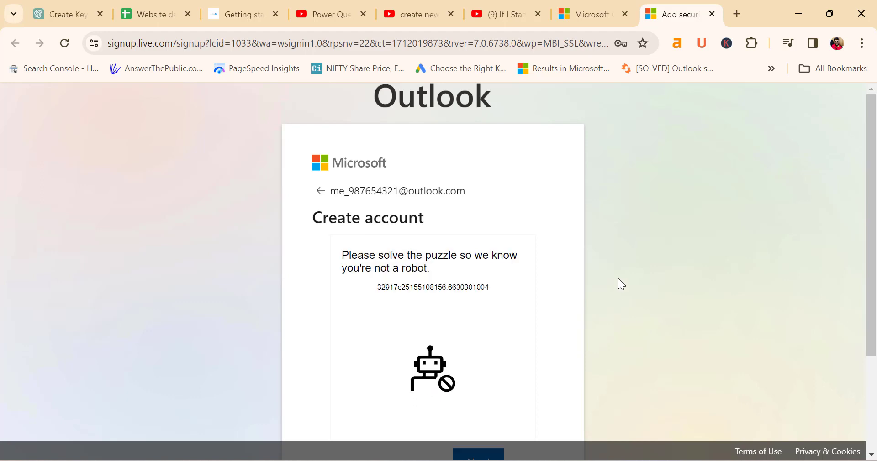
# Start the robot check and solve the orbit puzzles, retrying after a wrong answer.
pyautogui.scroll(-2, 621, 279)
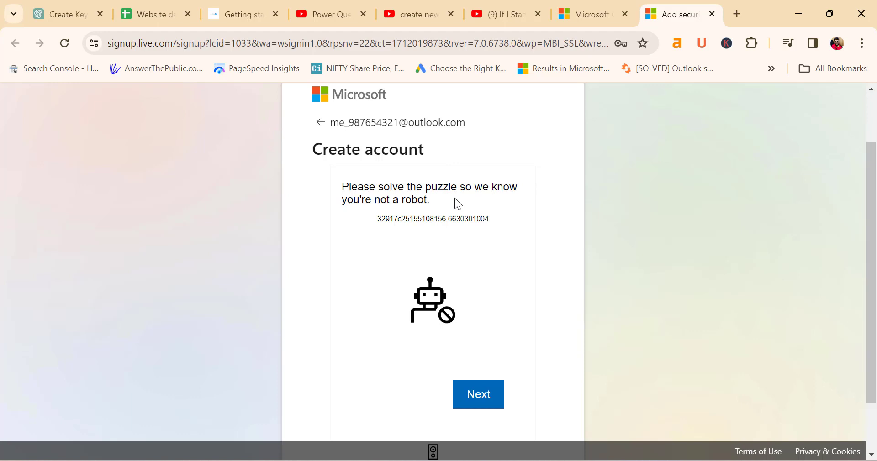
pyautogui.click(480, 396)
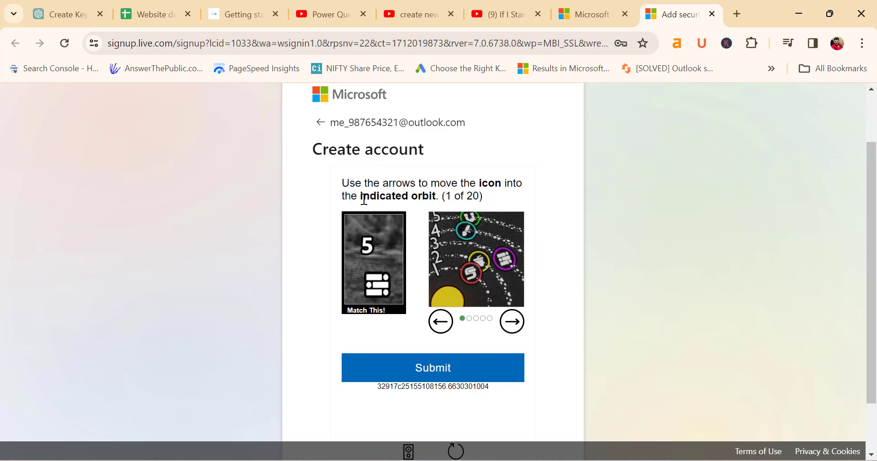
pyautogui.click(512, 321)
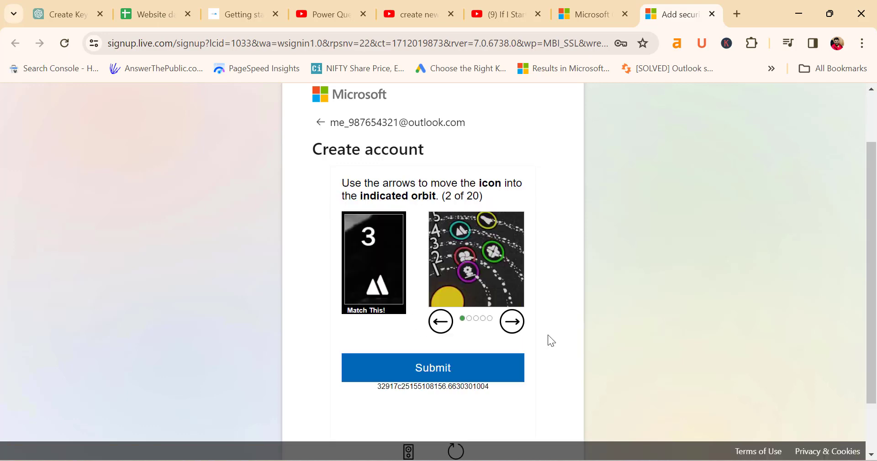
pyautogui.click(519, 325)
pyautogui.click(438, 369)
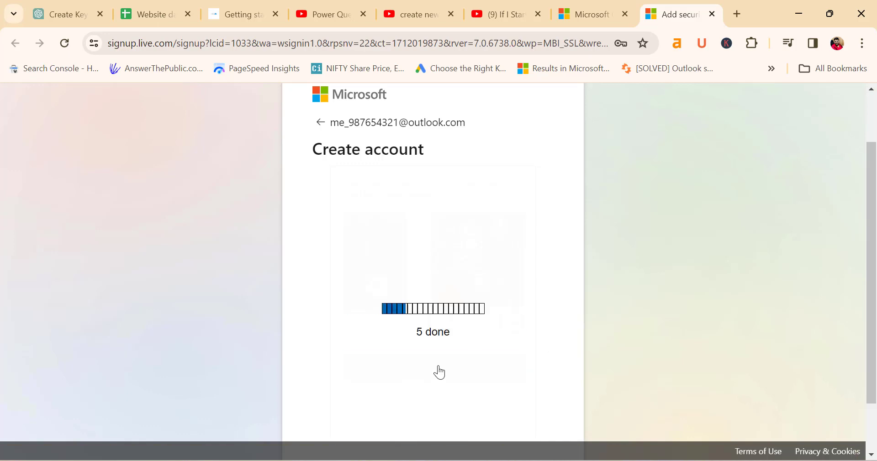
pyautogui.click(511, 322)
pyautogui.click(458, 377)
pyautogui.click(512, 322)
pyautogui.click(452, 370)
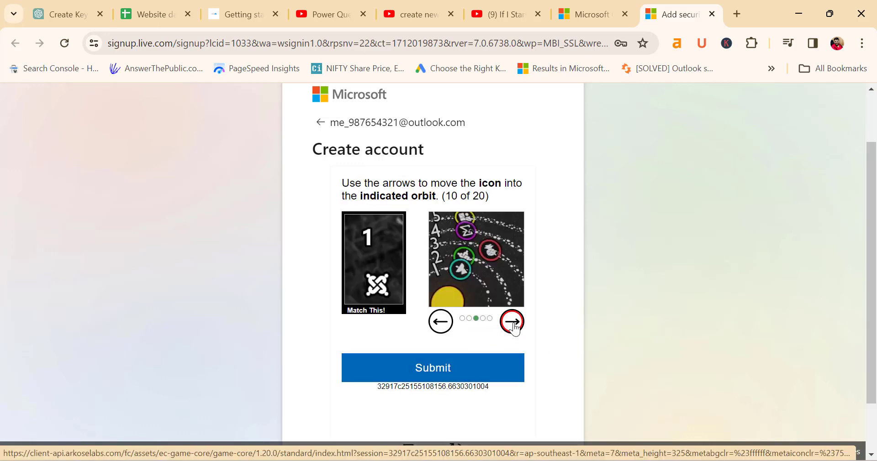
pyautogui.click(511, 322)
pyautogui.click(478, 366)
pyautogui.click(453, 374)
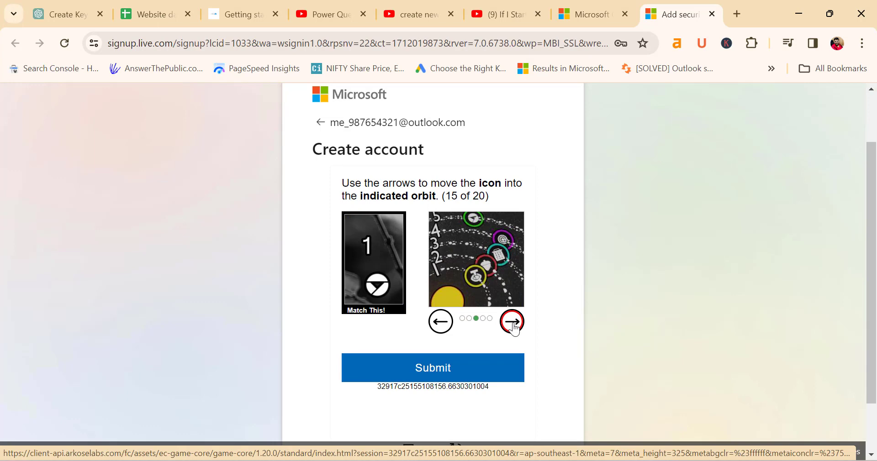
pyautogui.click(512, 321)
pyautogui.click(452, 370)
pyautogui.click(513, 322)
pyautogui.click(438, 369)
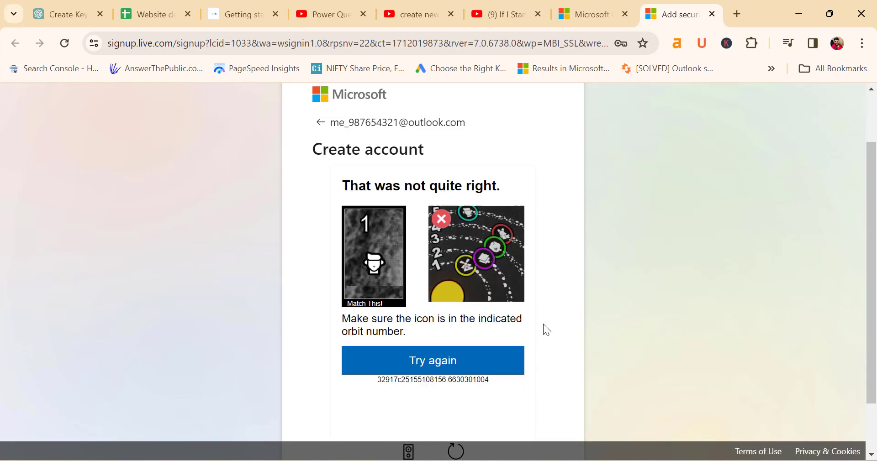
pyautogui.click(433, 361)
pyautogui.click(410, 371)
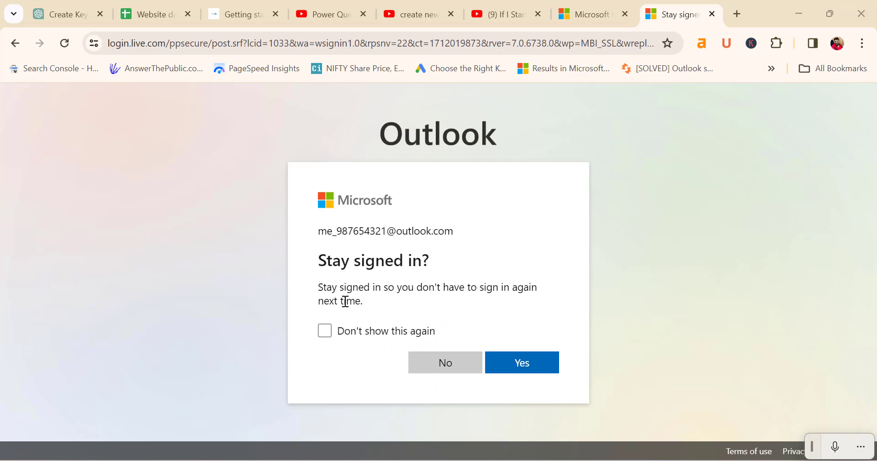
# Stay signed in without future prompts, load outlook.com, and check the signed-in account.
pyautogui.click(323, 335)
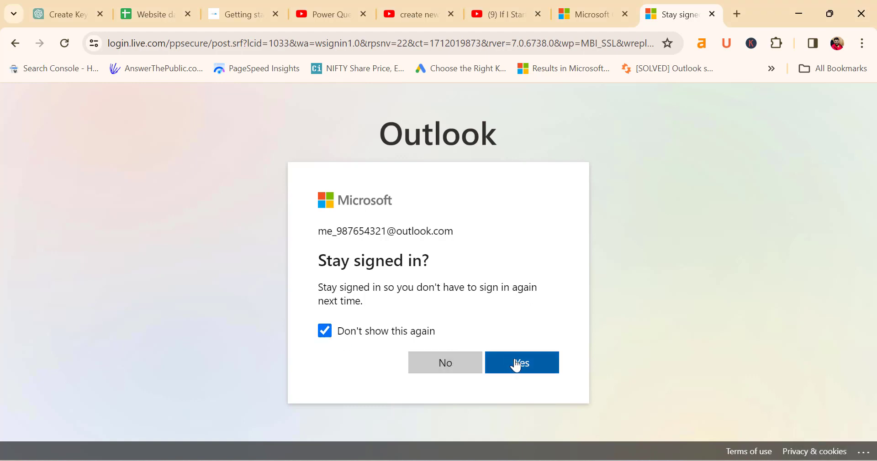
pyautogui.click(457, 369)
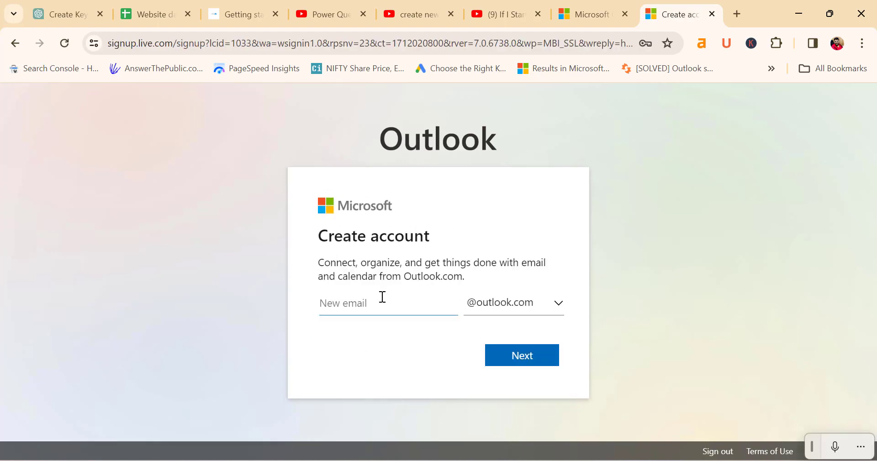
pyautogui.click(188, 44)
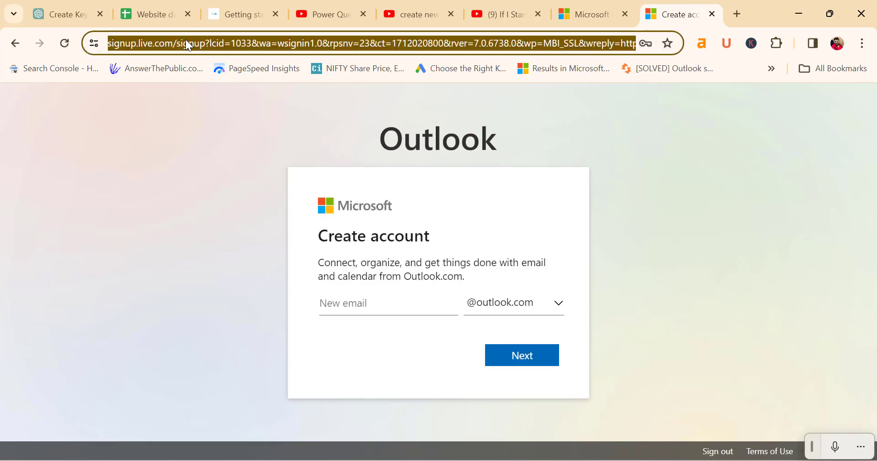
pyautogui.write('out')
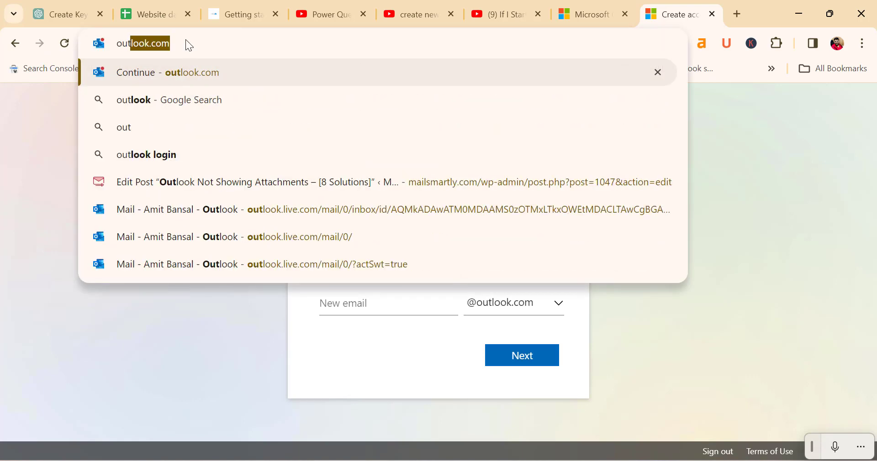
pyautogui.press('Return')
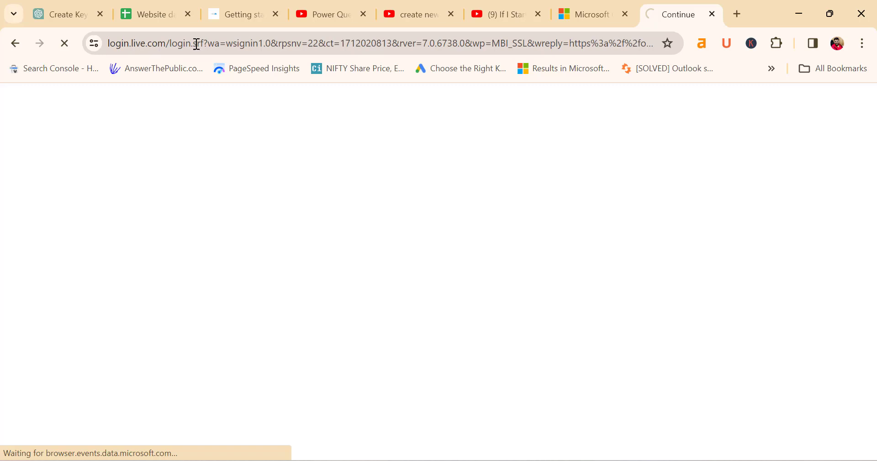
pyautogui.click(865, 104)
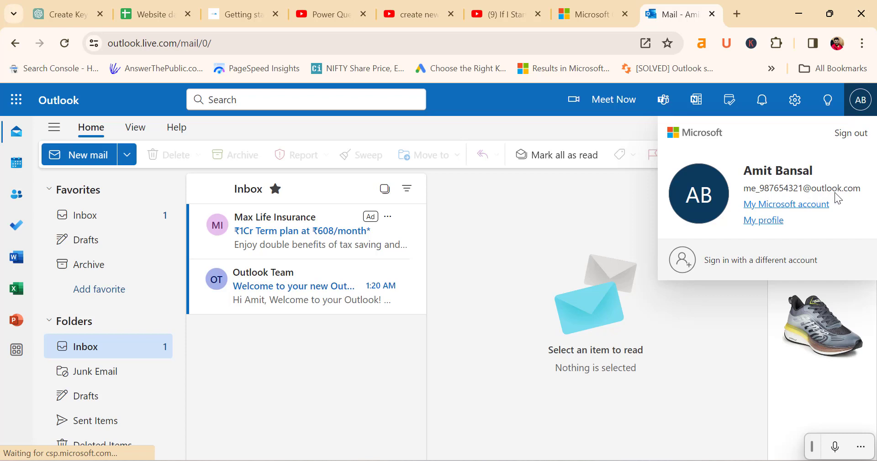
pyautogui.click(506, 124)
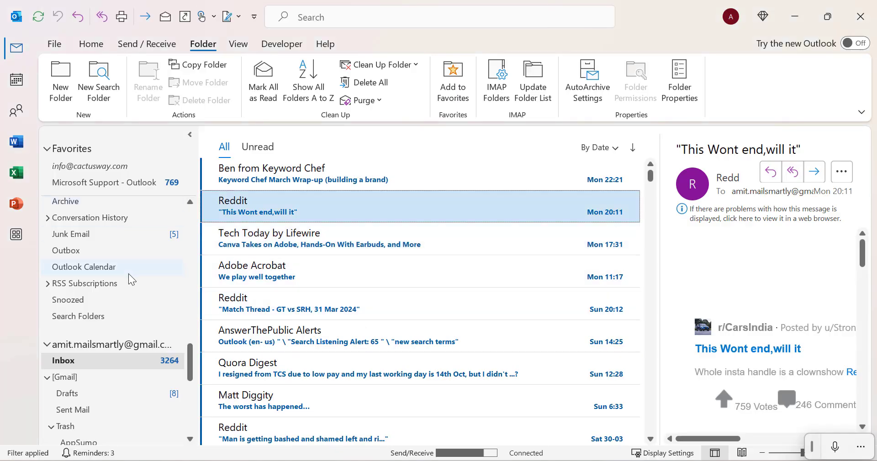
# Collapse the five Gmail and Outlook account folder trees, then switch to classic Outlook.
pyautogui.scroll(5, 130, 275)
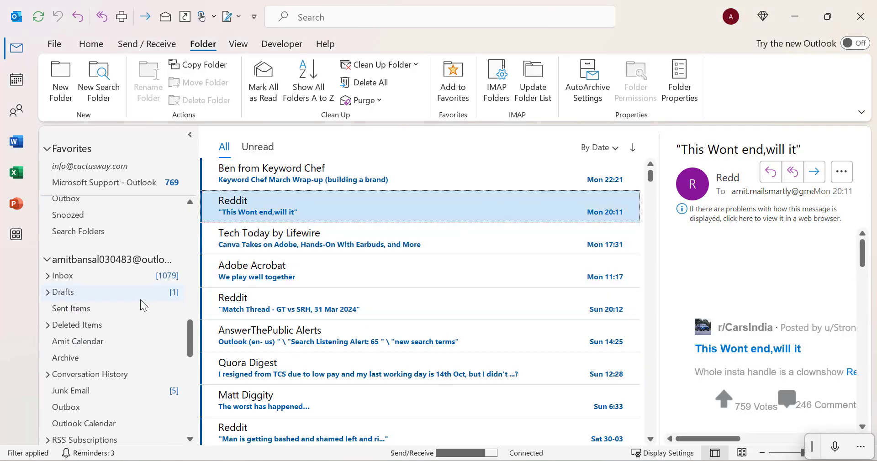
pyautogui.scroll(3, 142, 300)
pyautogui.scroll(3, 141, 301)
pyautogui.scroll(3, 141, 301)
pyautogui.scroll(3, 142, 301)
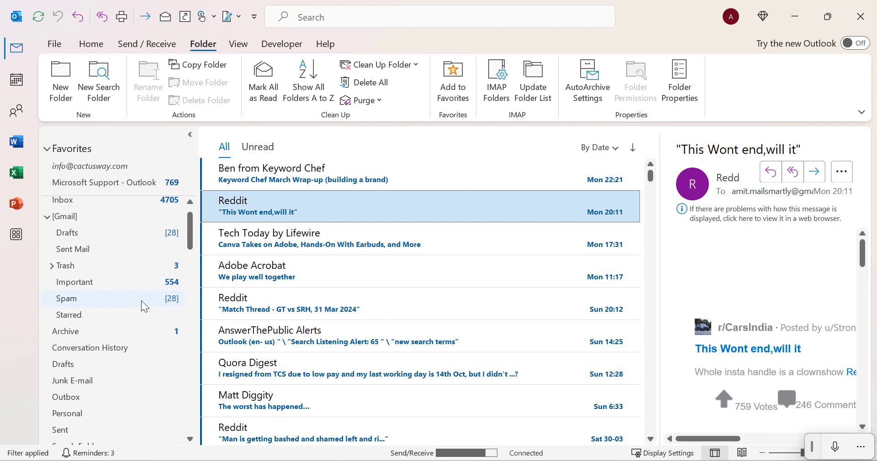
pyautogui.scroll(2, 141, 301)
pyautogui.click(47, 211)
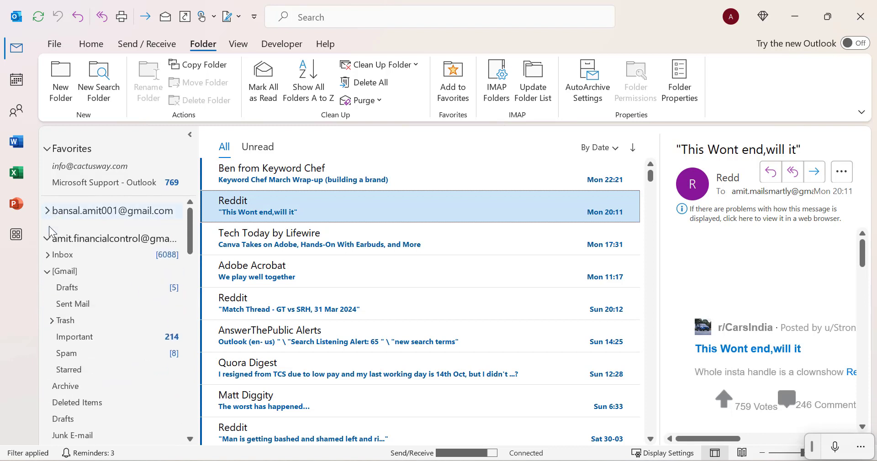
pyautogui.click(47, 238)
pyautogui.click(47, 267)
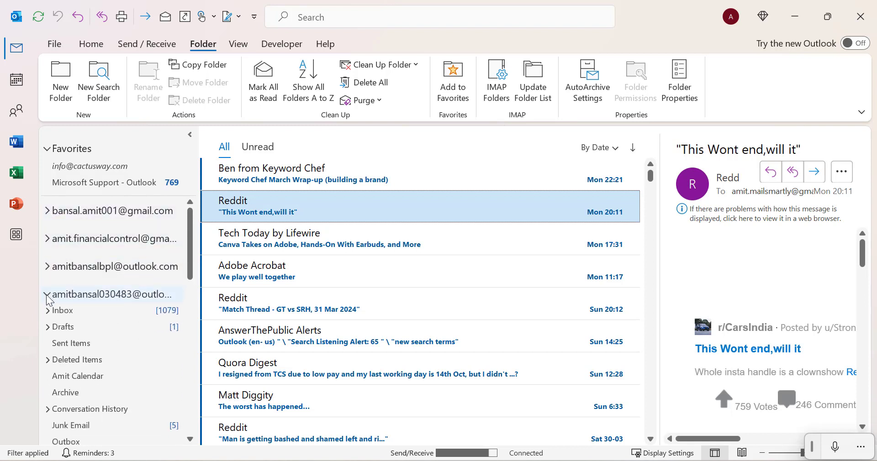
pyautogui.click(47, 294)
pyautogui.doubleClick(47, 322)
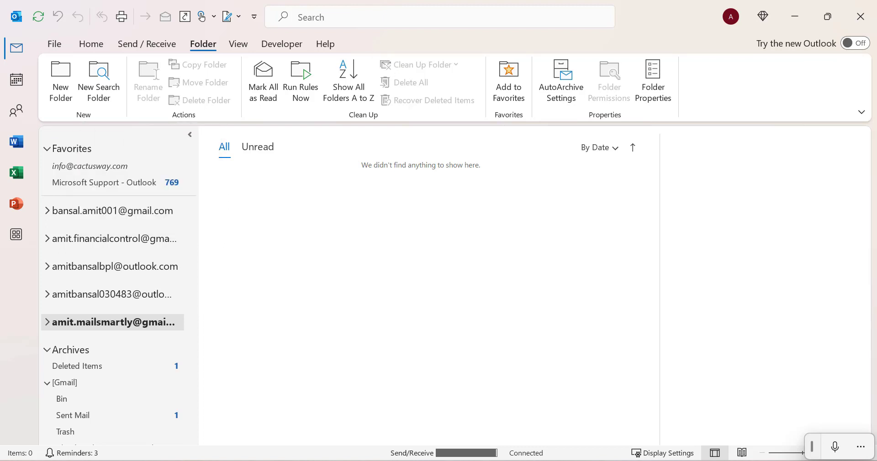
pyautogui.click(412, 401)
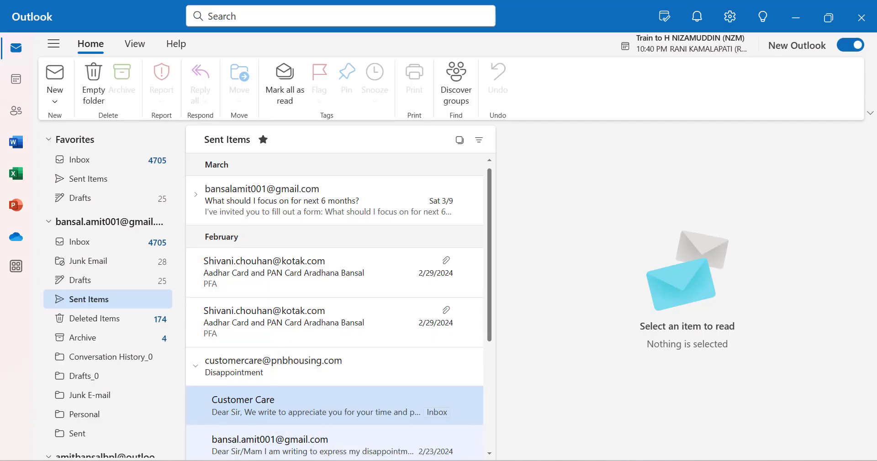
pyautogui.hotkey('alt', 'Tab')
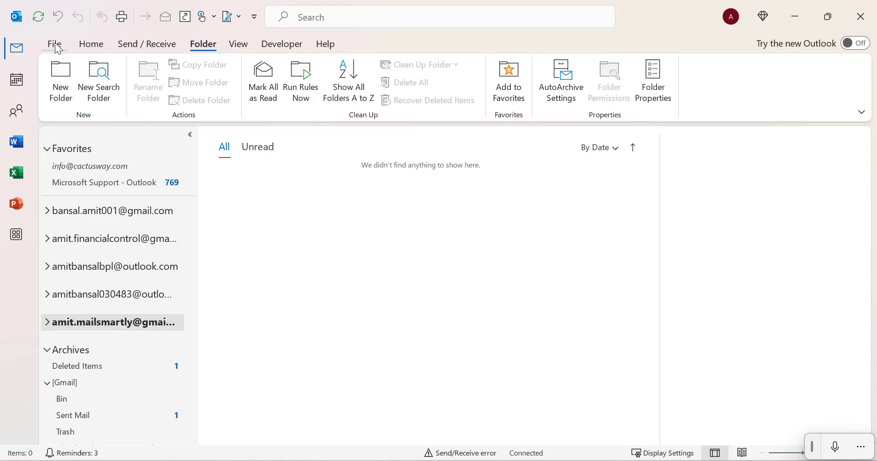
pyautogui.click(55, 45)
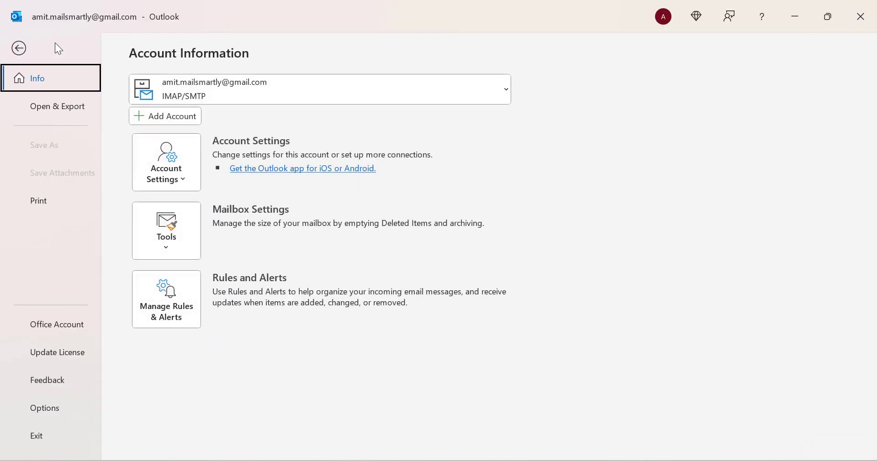
pyautogui.click(178, 119)
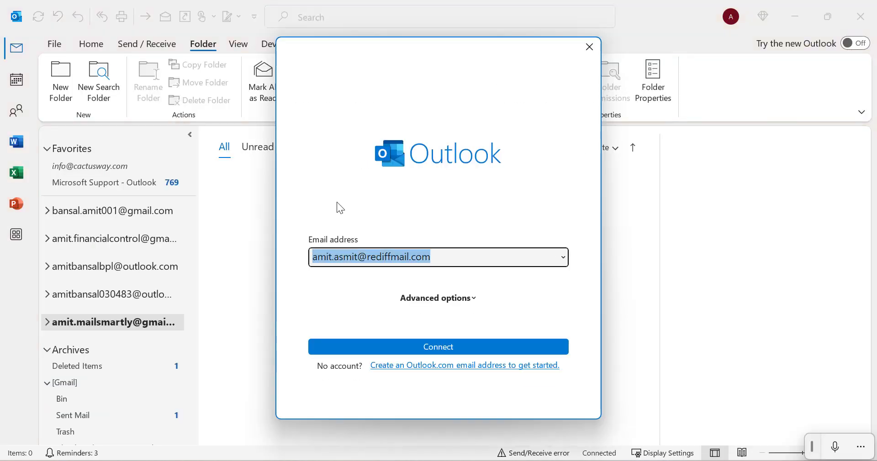
pyautogui.click(482, 256)
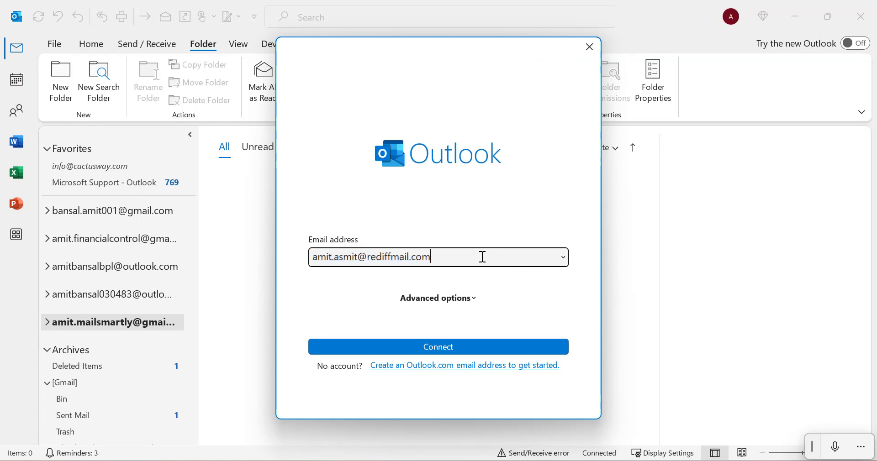
pyautogui.hotkey('ctrl', 'a')
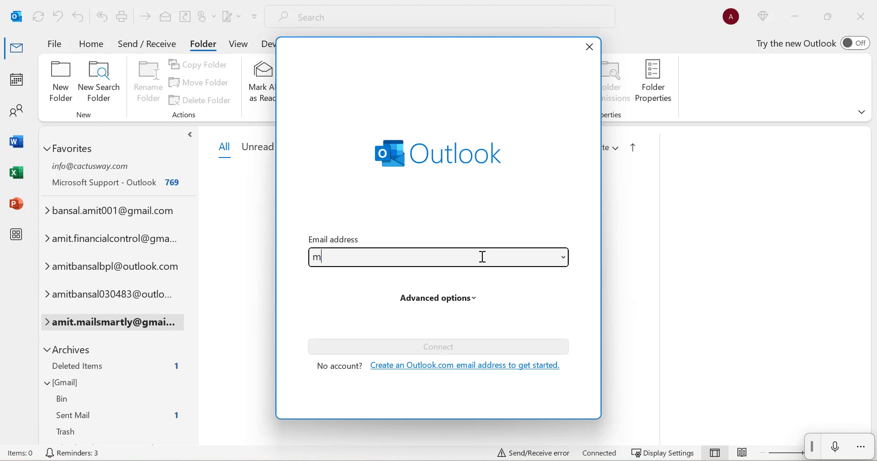
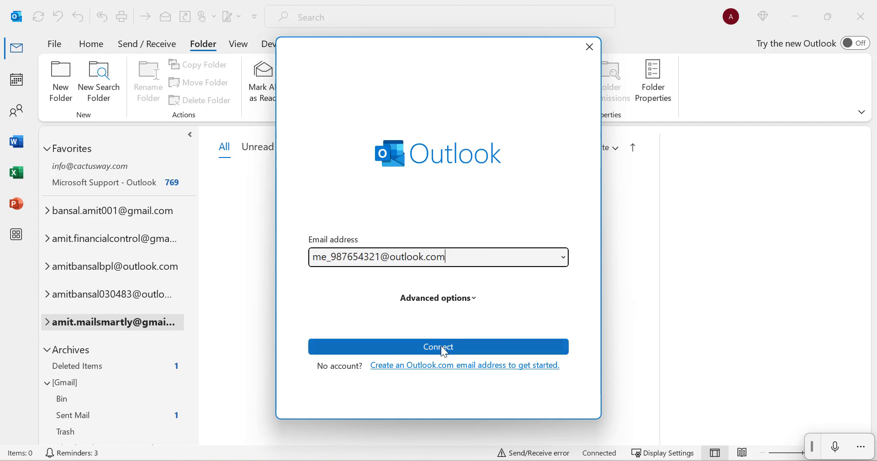
pyautogui.click(472, 299)
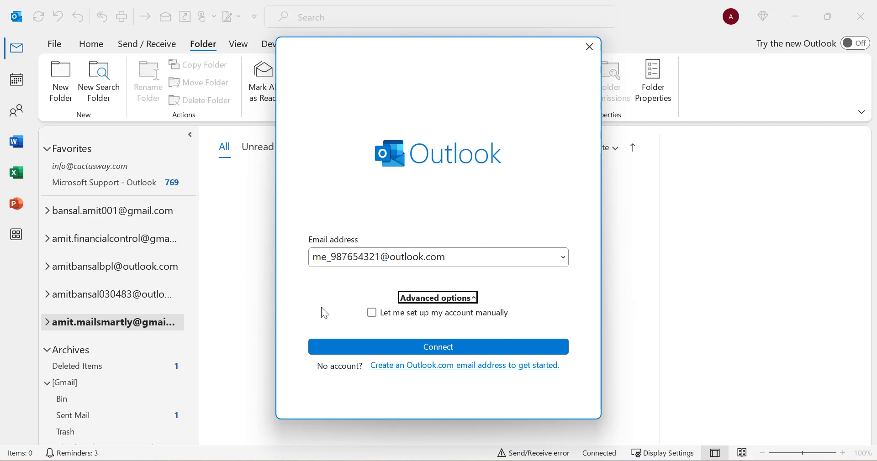
pyautogui.click(432, 347)
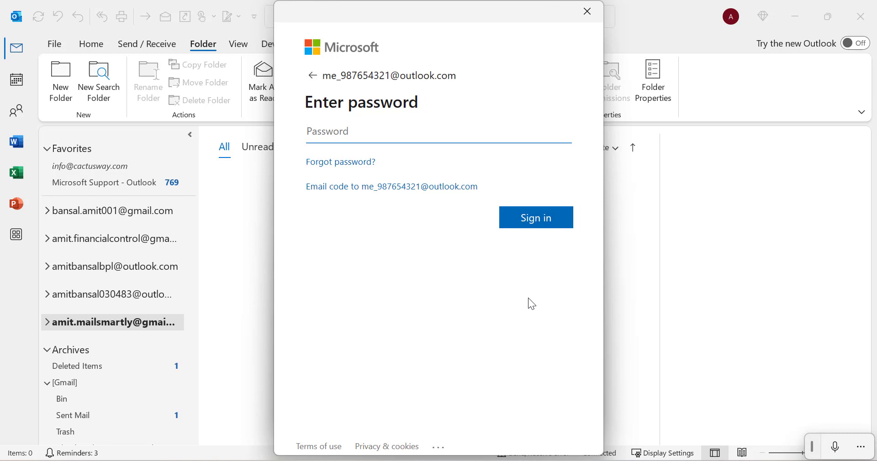
pyautogui.write('**************')
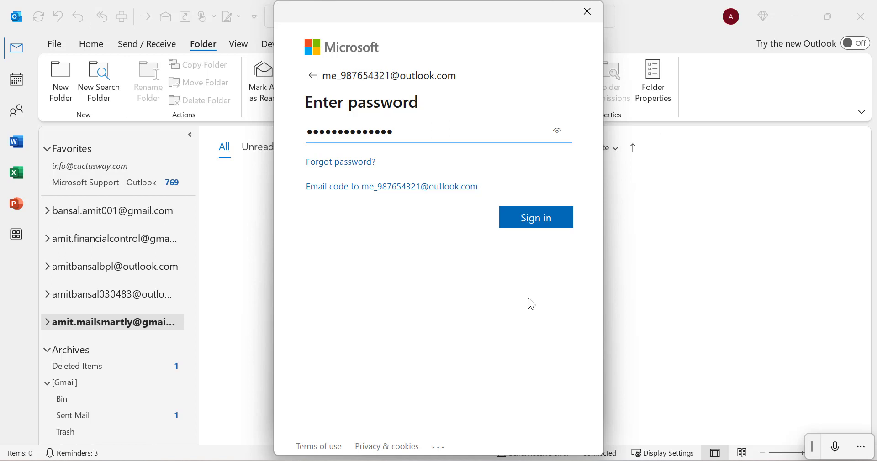
pyautogui.click(557, 234)
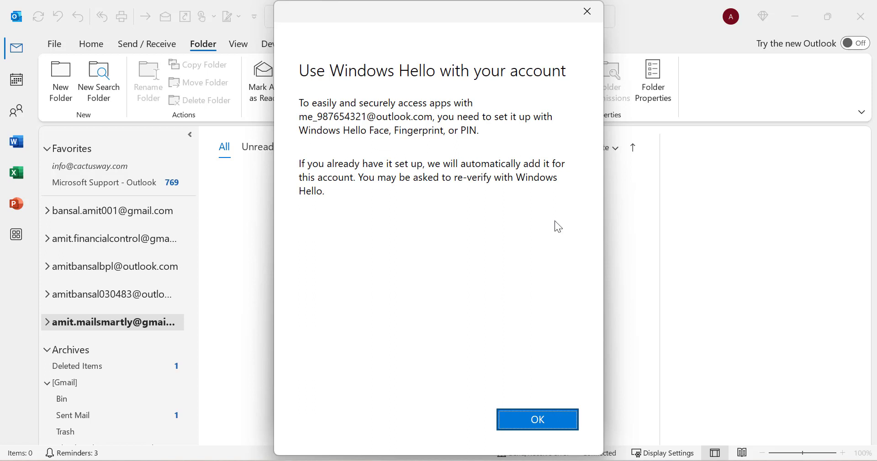
pyautogui.click(539, 409)
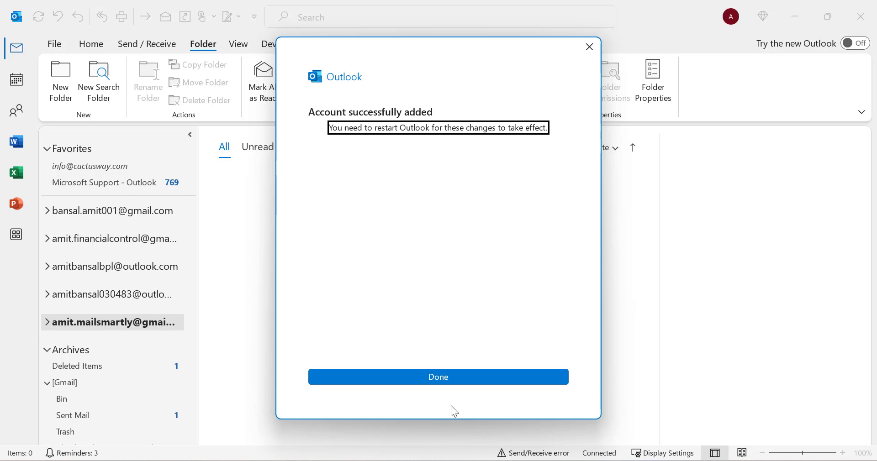
pyautogui.scroll(-3, 107, 282)
pyautogui.scroll(-3, 107, 282)
pyautogui.scroll(-3, 107, 282)
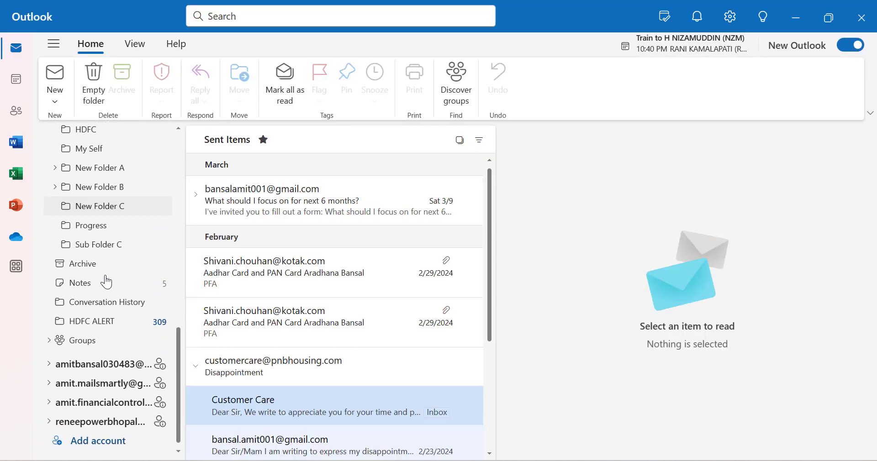
# Close New Outlook and the classic Outlook window to restart classic Outlook.
pyautogui.scroll(-1, 107, 282)
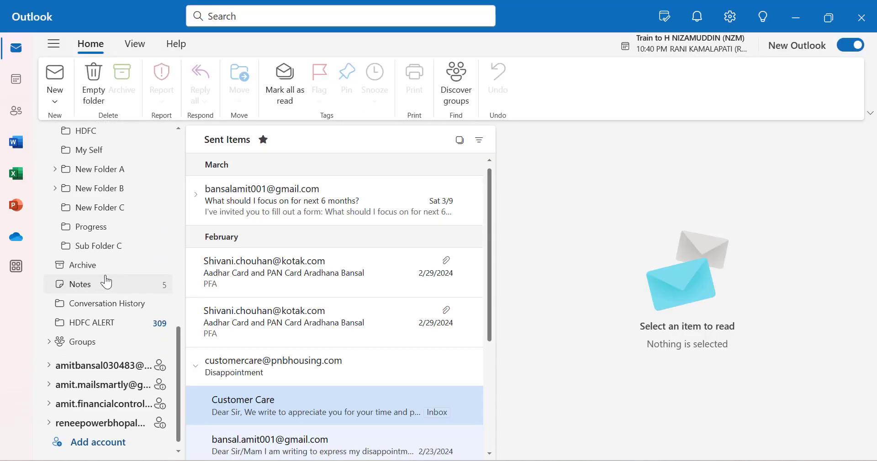
pyautogui.scroll(6, 106, 281)
pyautogui.scroll(4, 107, 281)
pyautogui.click(71, 239)
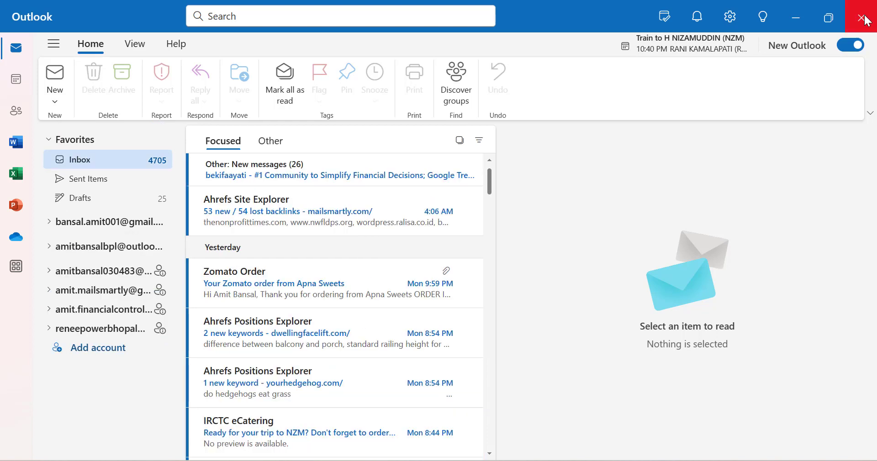
pyautogui.click(864, 18)
pyautogui.press('super+h')
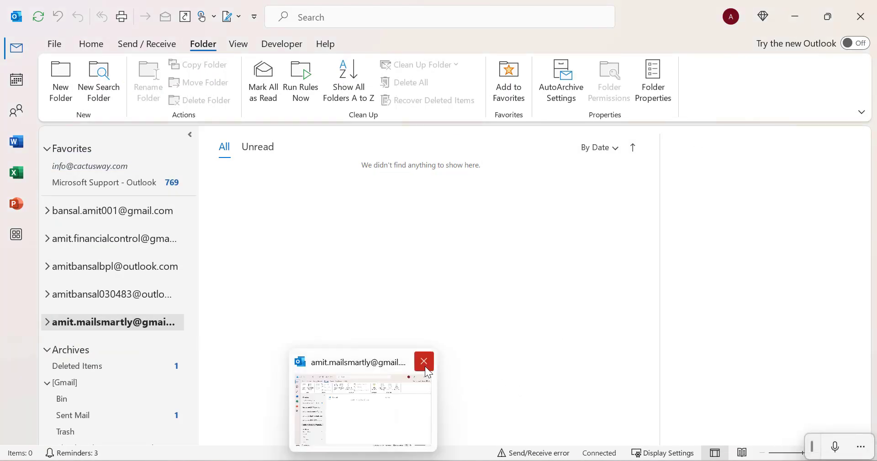
pyautogui.click(423, 362)
# In classic Outlook's folder pane, collapse the other account and expand the new outlook.com account's folders.
pyautogui.scroll(-2, 119, 341)
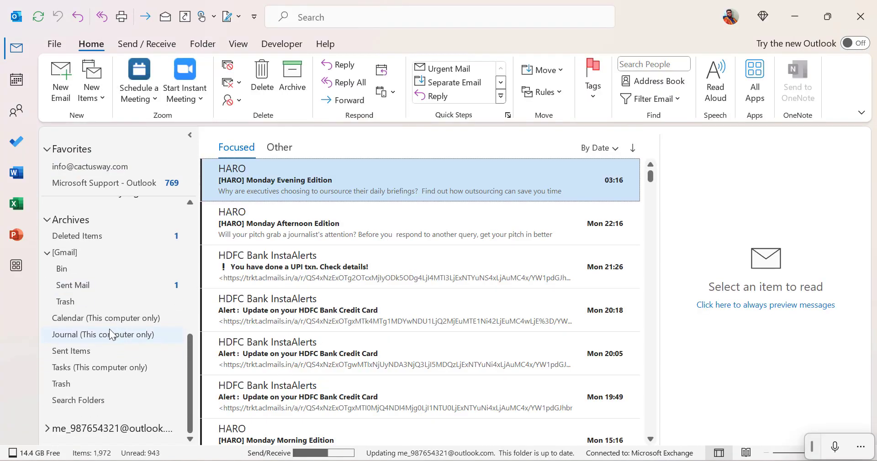
pyautogui.scroll(3, 109, 329)
pyautogui.scroll(5, 109, 329)
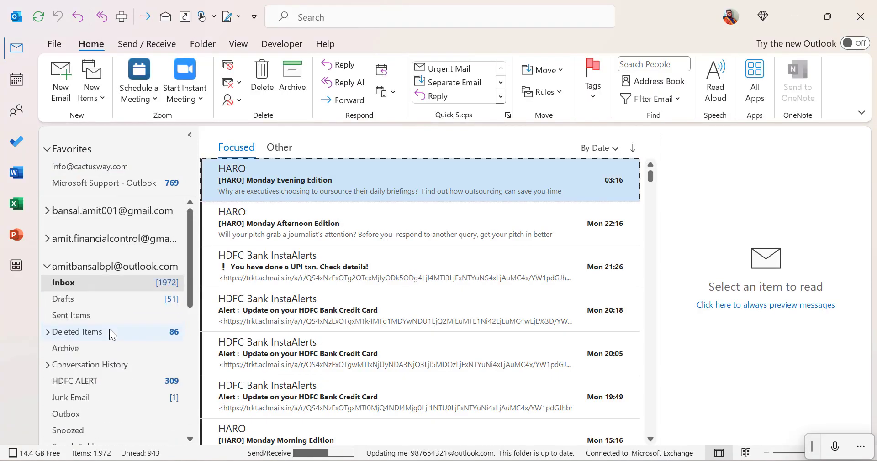
pyautogui.click(47, 268)
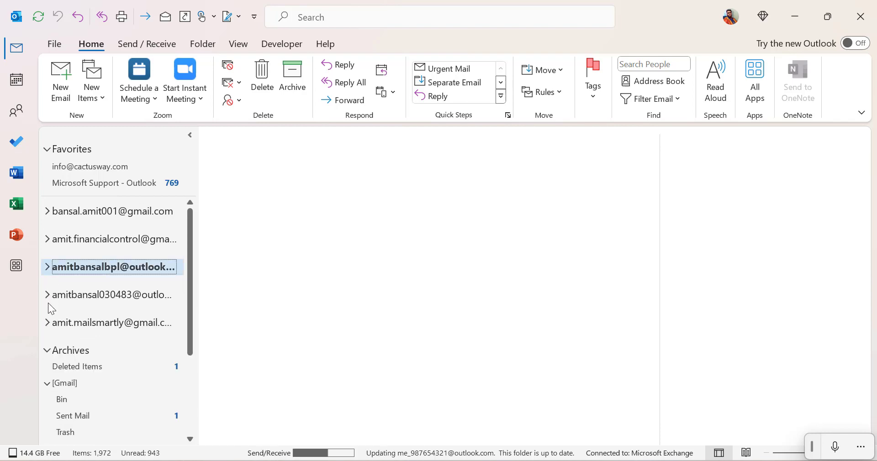
pyautogui.scroll(-5, 103, 321)
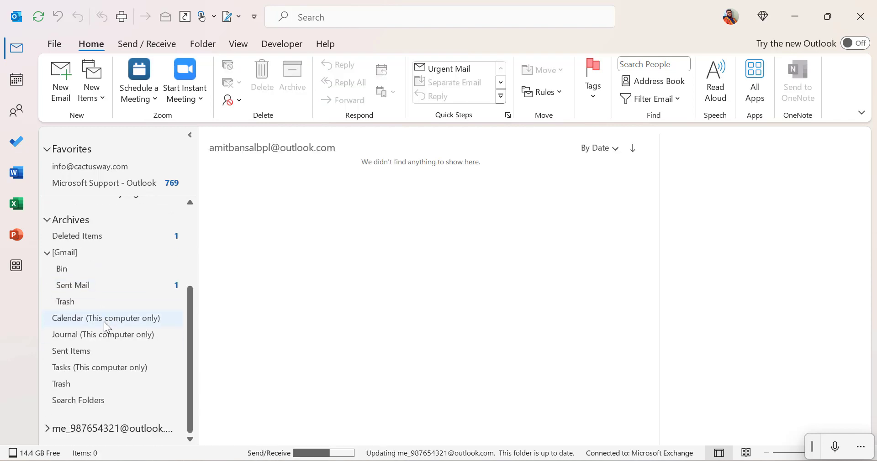
pyautogui.click(48, 428)
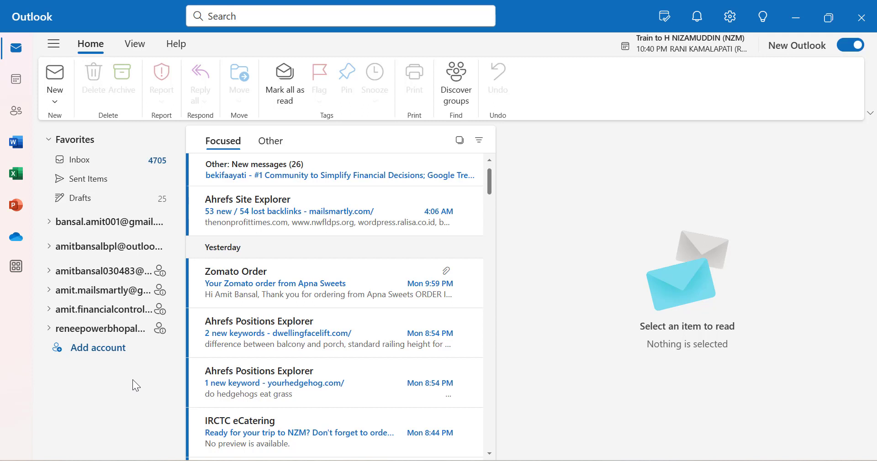
# Add the new outlook.com address chosen from the Suggested accounts list and continue.
pyautogui.click(98, 355)
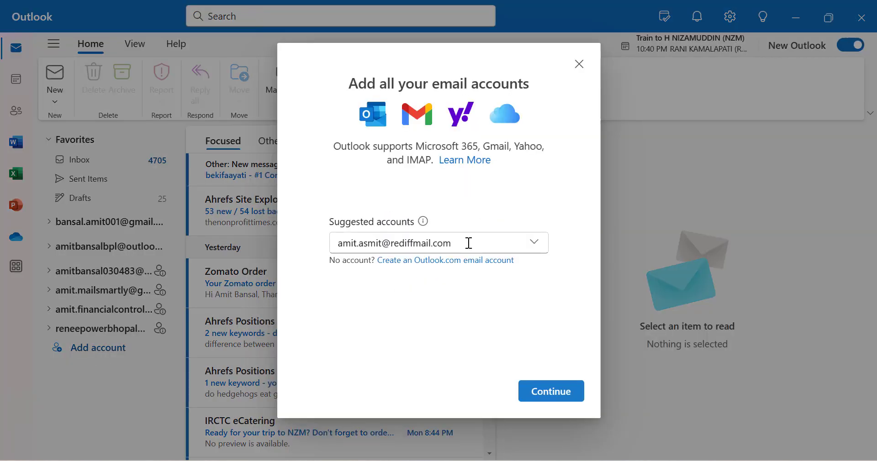
pyautogui.doubleClick(469, 243)
pyautogui.click(470, 242)
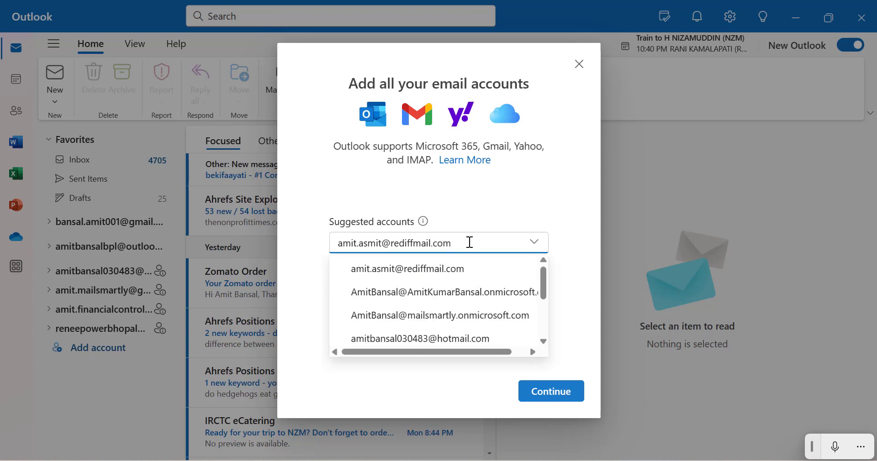
pyautogui.scroll(-2, 490, 304)
pyautogui.scroll(-2, 490, 303)
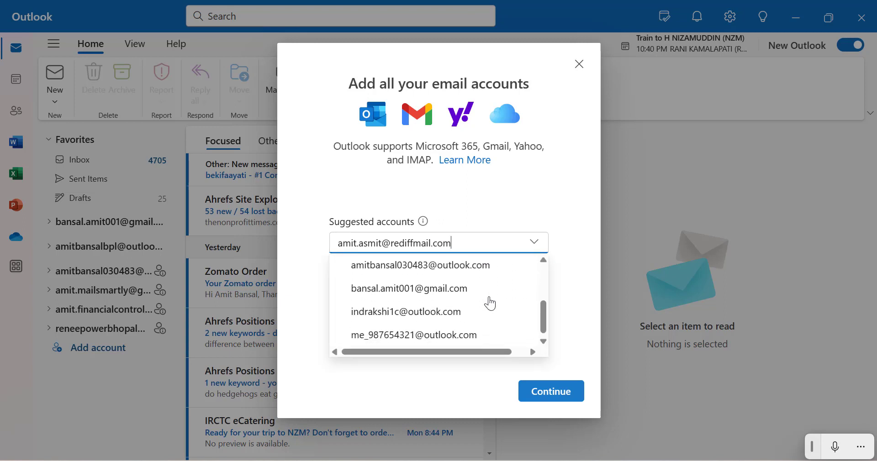
pyautogui.click(415, 335)
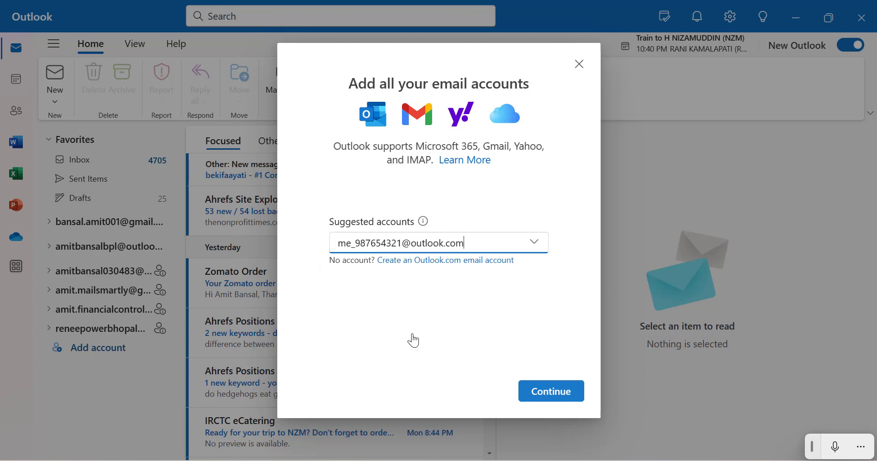
pyautogui.click(548, 396)
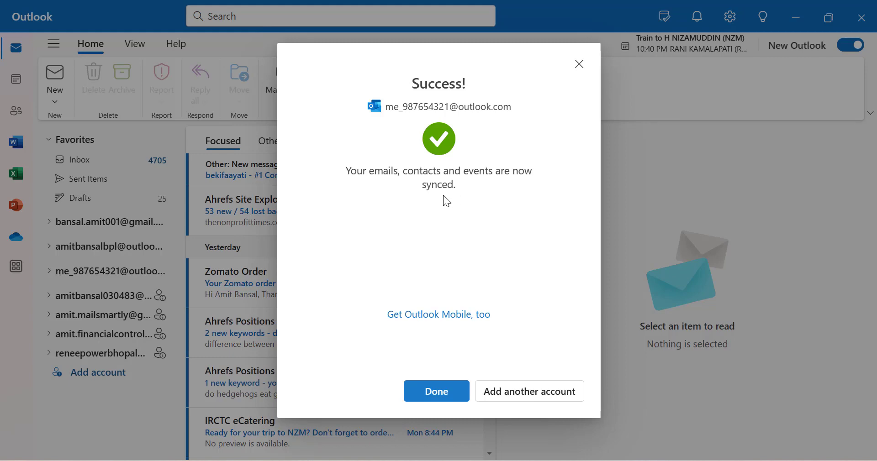
# Dismiss the success message and expand the new outlook.com account's folders.
pyautogui.click(440, 392)
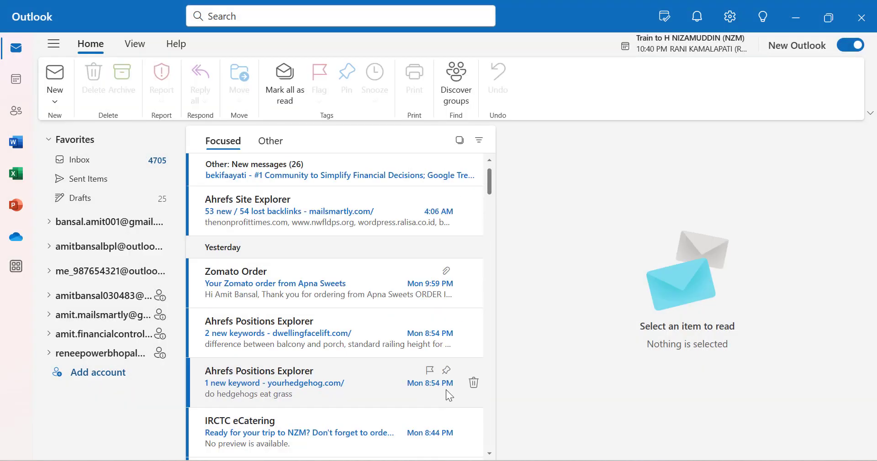
pyautogui.click(49, 273)
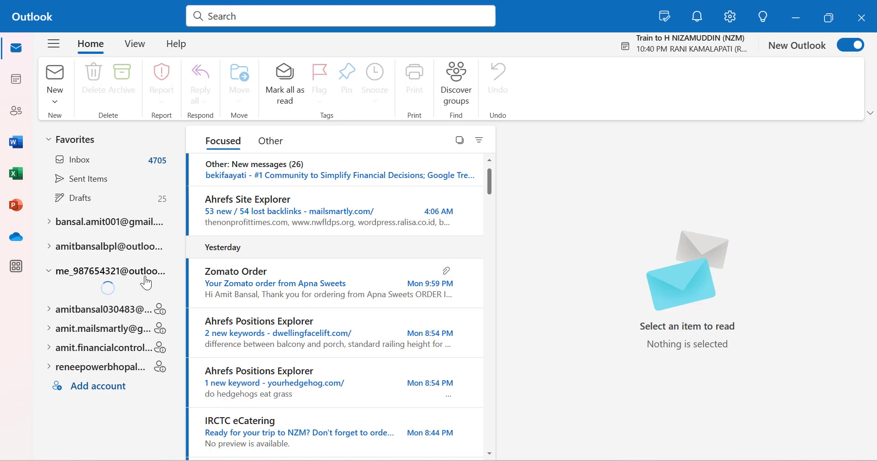